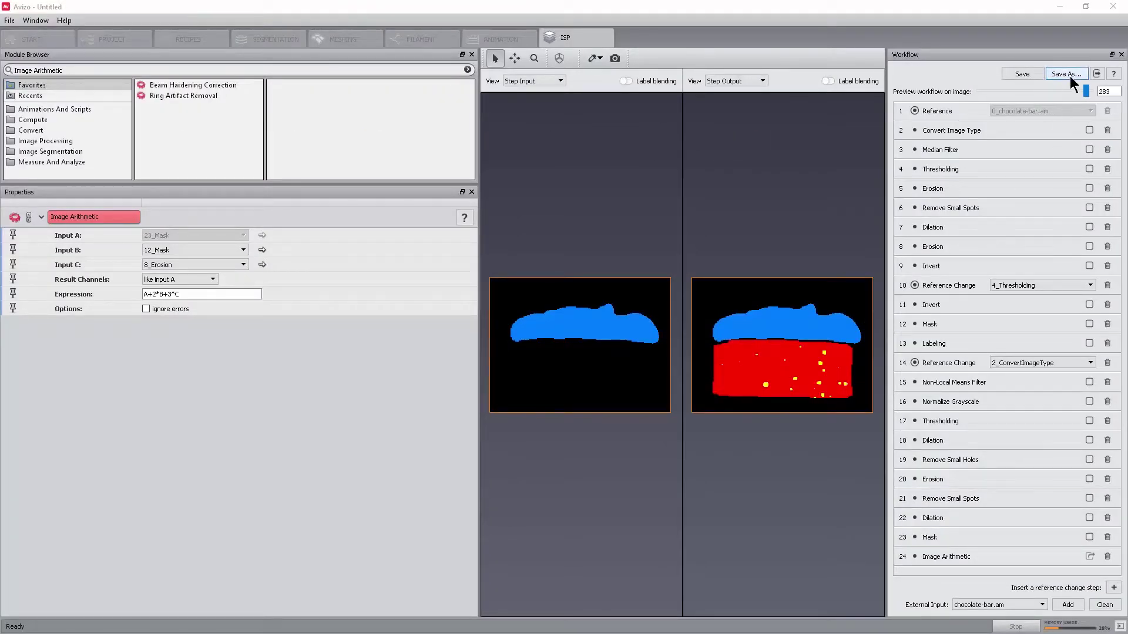
Save the workflow as MyRecipe.hxisp, renaming it from recipe.hxisp
click(1070, 76)
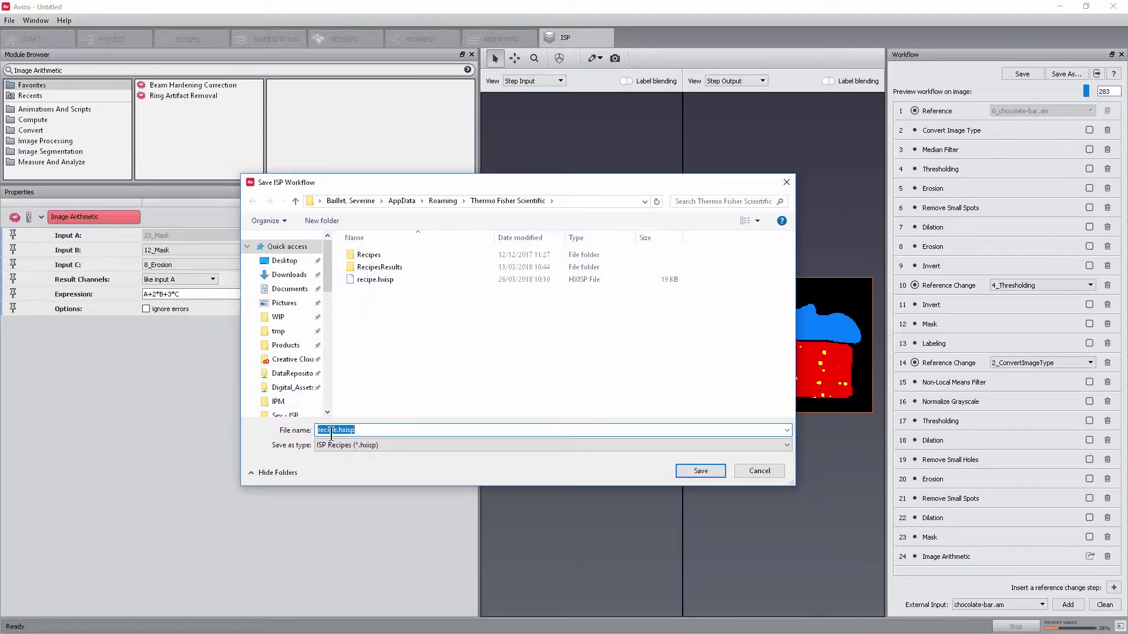
key(Home)
text(My)
key(Delete)
text(R)
click(698, 471)
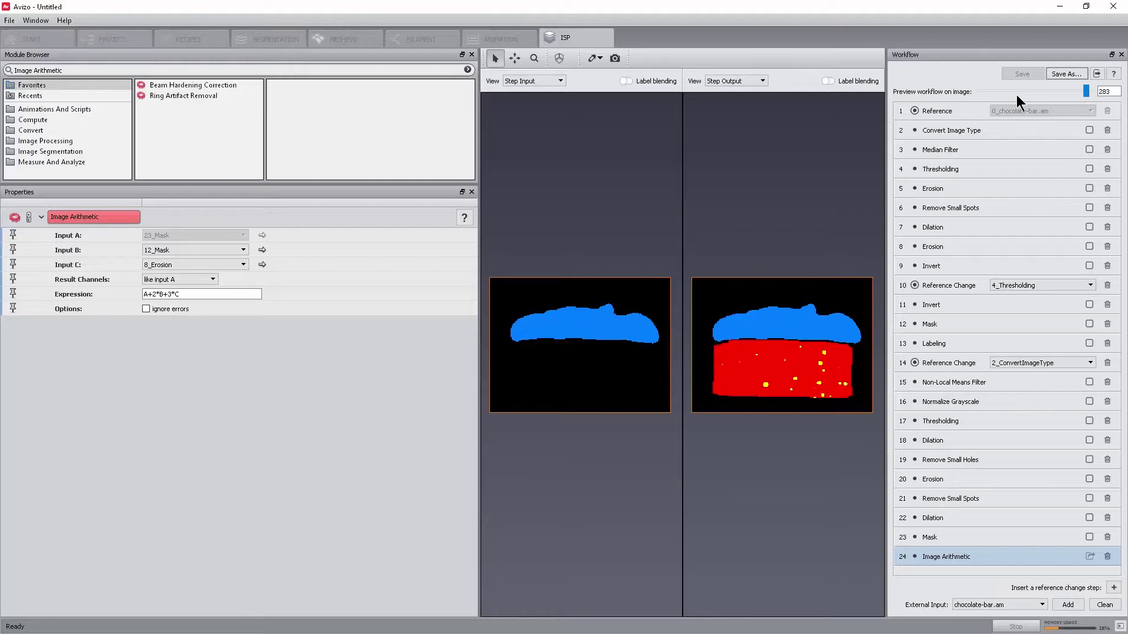
Finish editing, reopen the workflow from Image Stack Processing, and turn off label blending in previews
click(1096, 74)
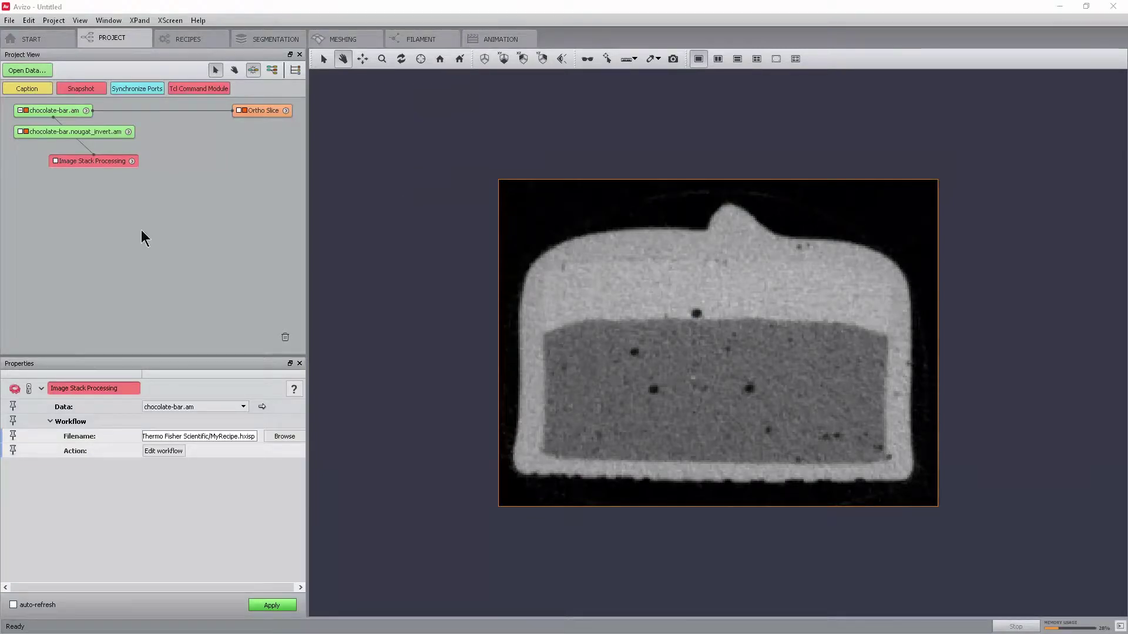
click(173, 454)
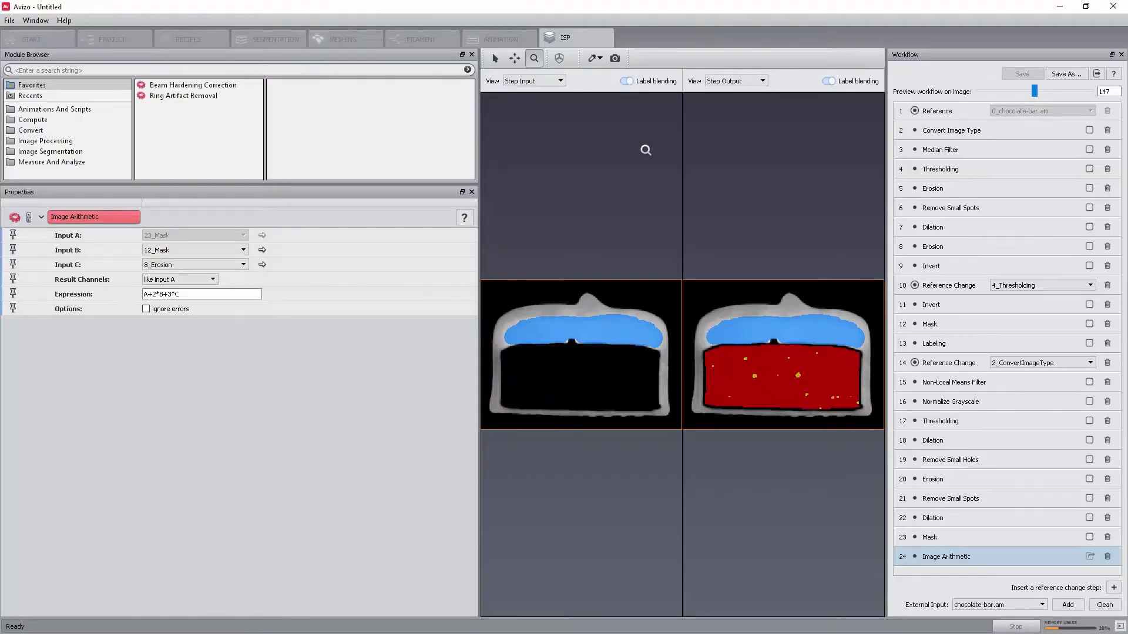
click(627, 80)
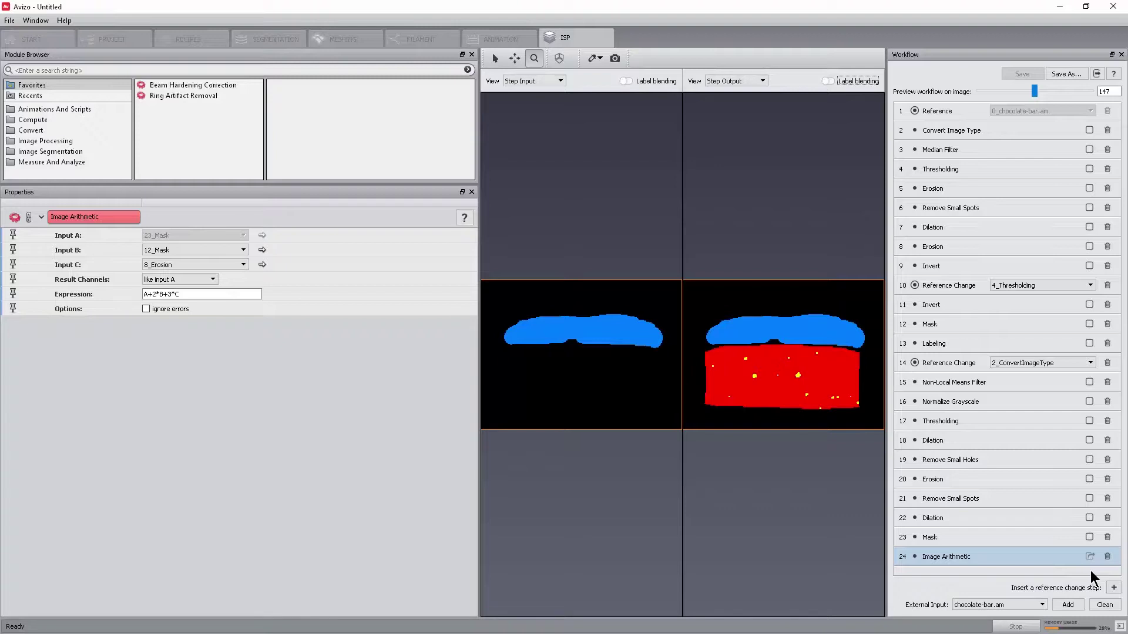
Mark steps 23 Mask, 12 Mask and 8 Erosion as workflow outputs
click(1090, 537)
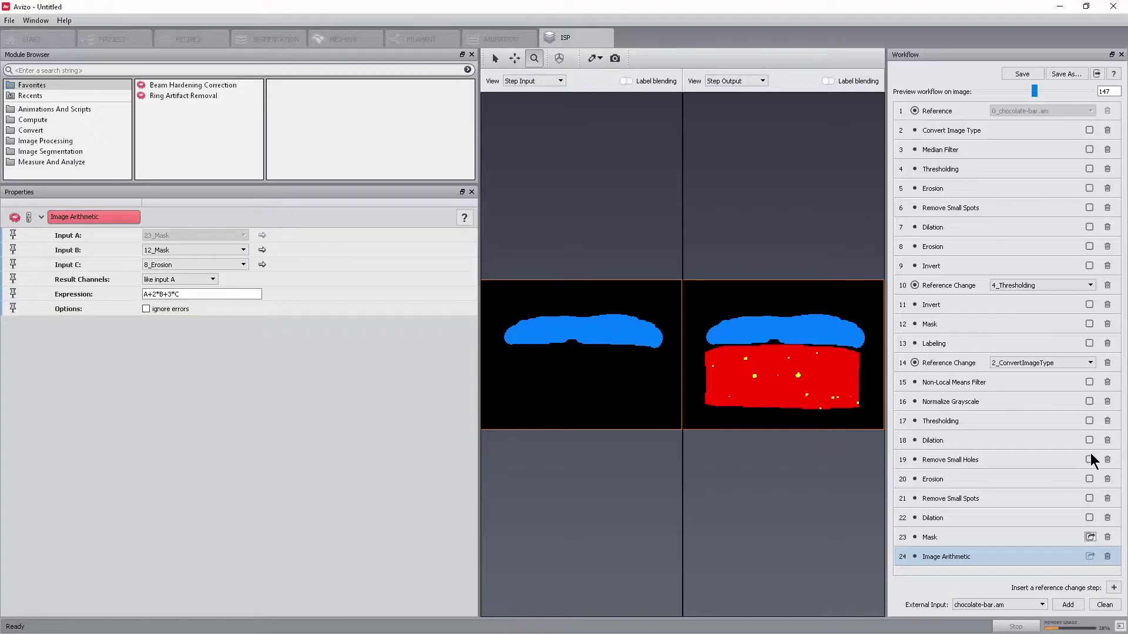
click(1089, 324)
click(1089, 247)
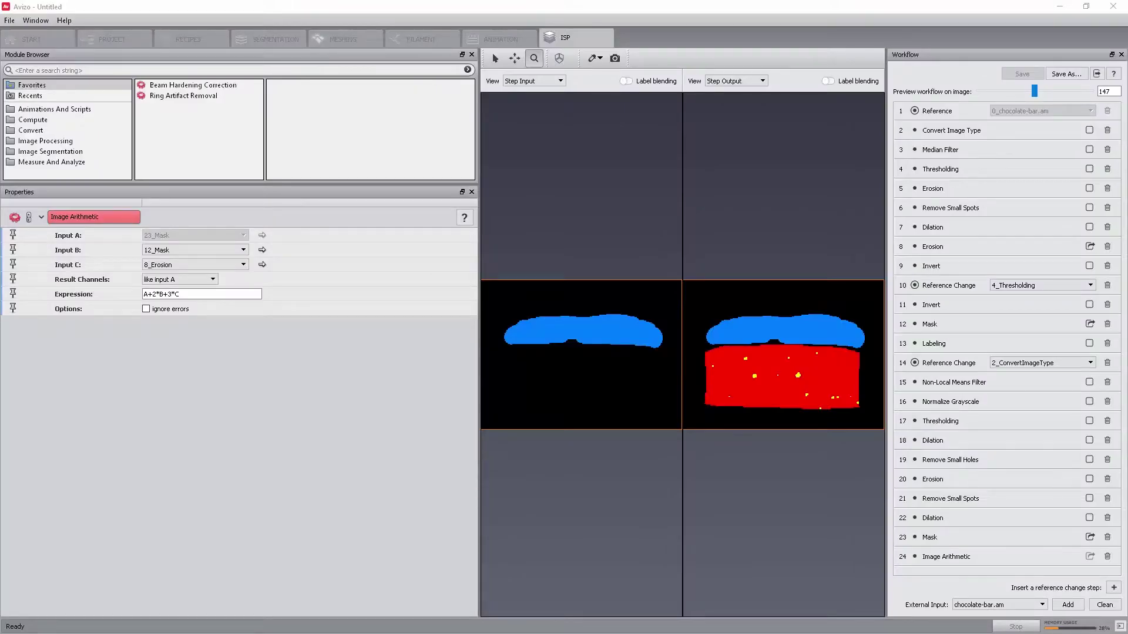
Delete the step 7 Dilation and the following Erosion step, confirming the deletion warning
click(950, 227)
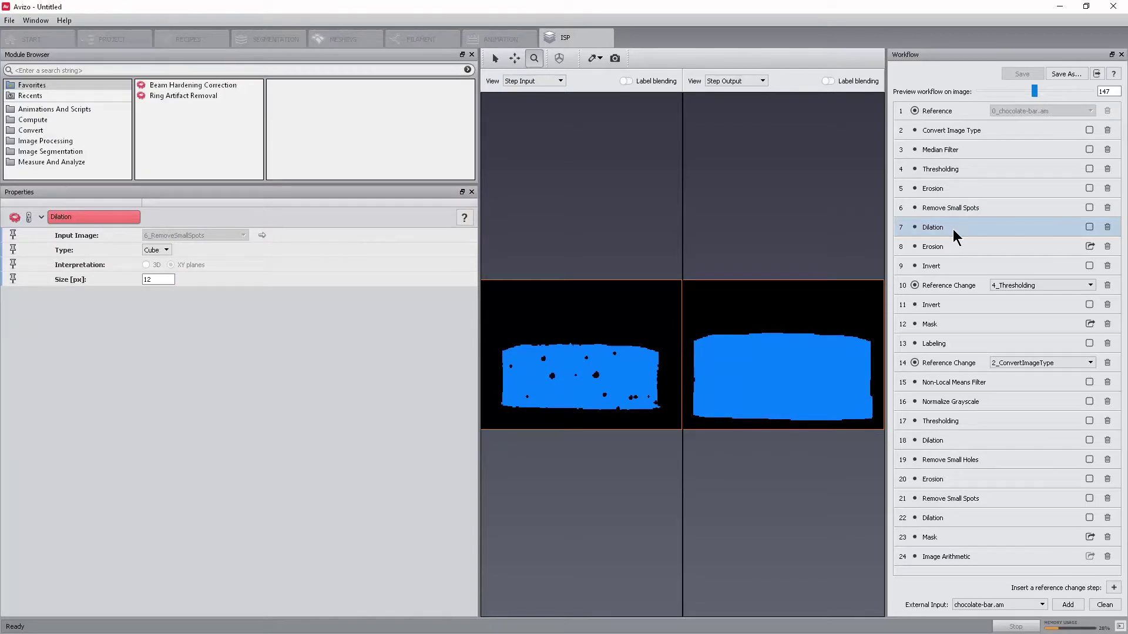
click(1107, 228)
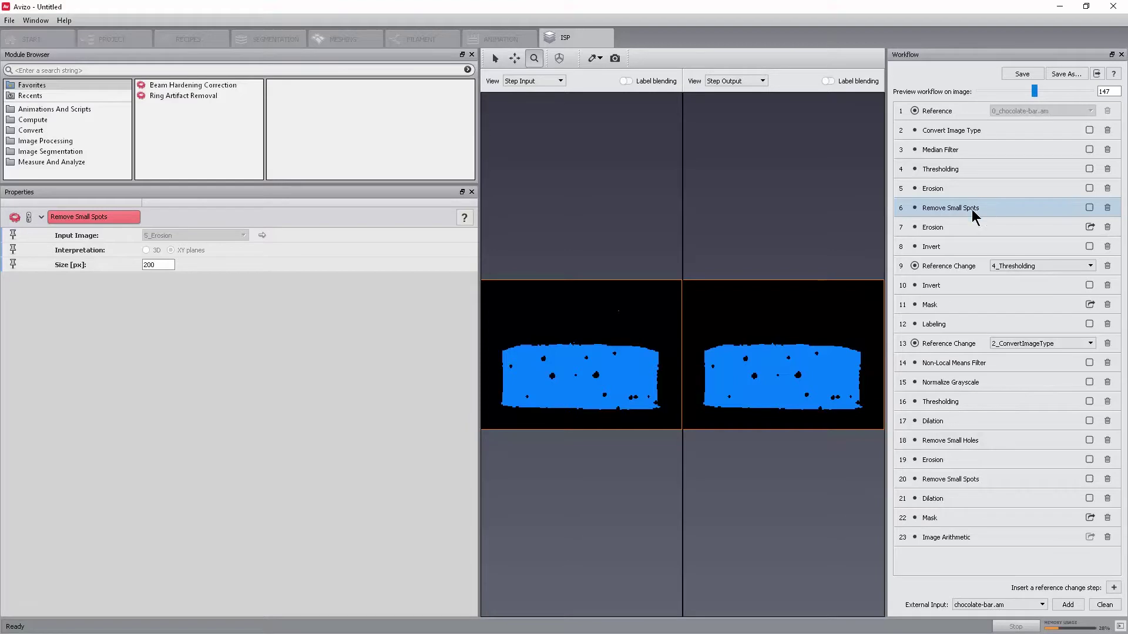
click(941, 228)
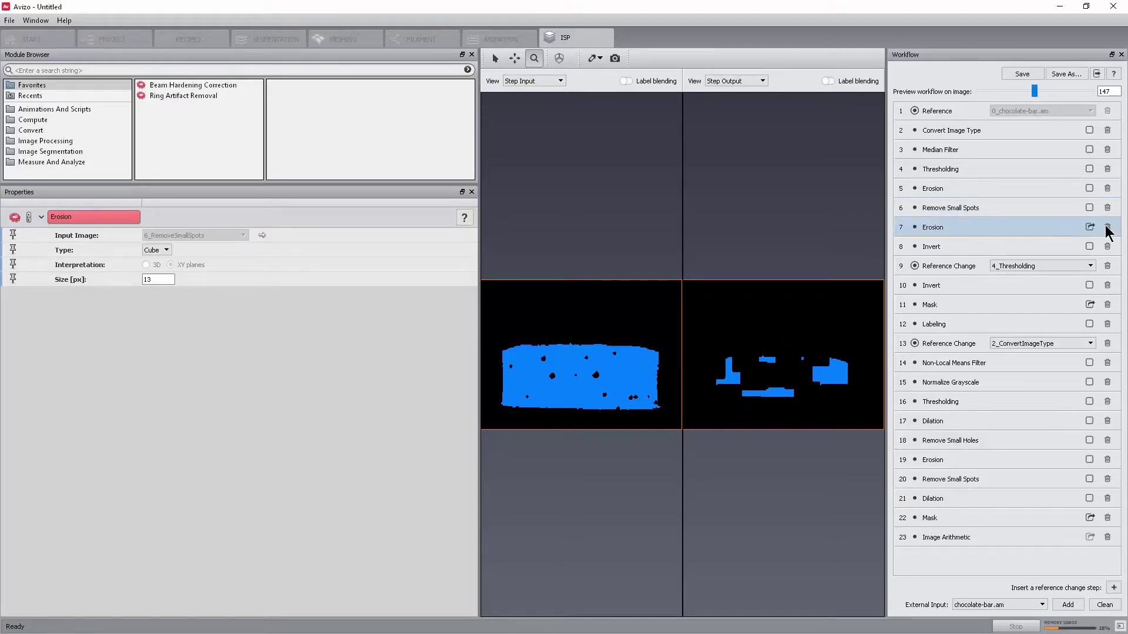
click(1107, 227)
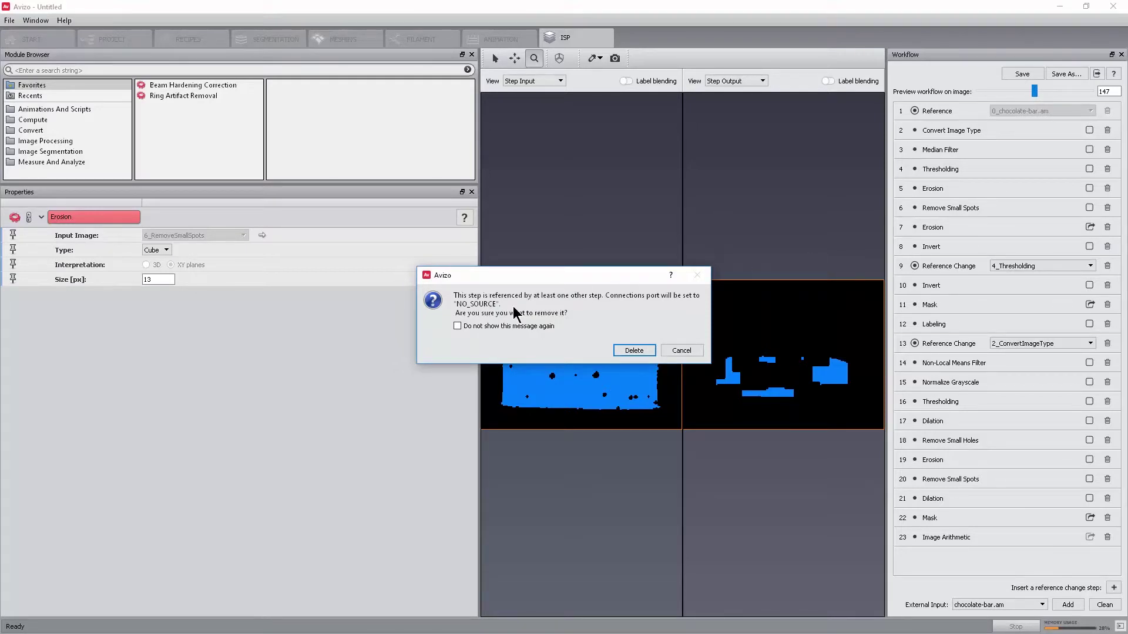
click(634, 350)
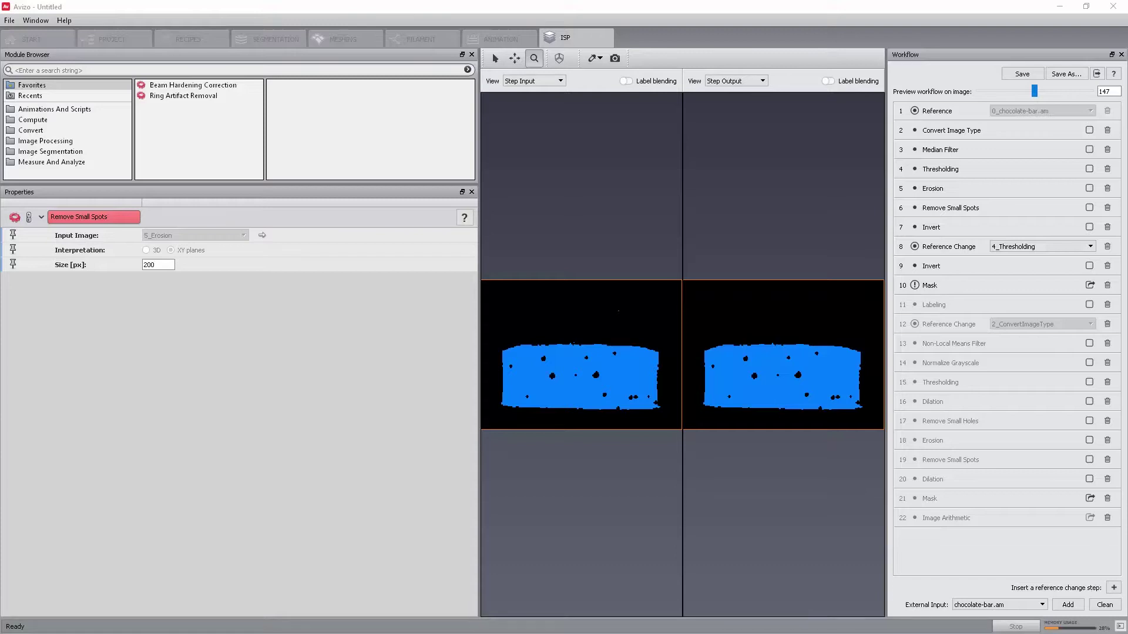
Insert Selective Closing after step 6 Remove Small Spots with 5 iterations and threshold 3
click(978, 205)
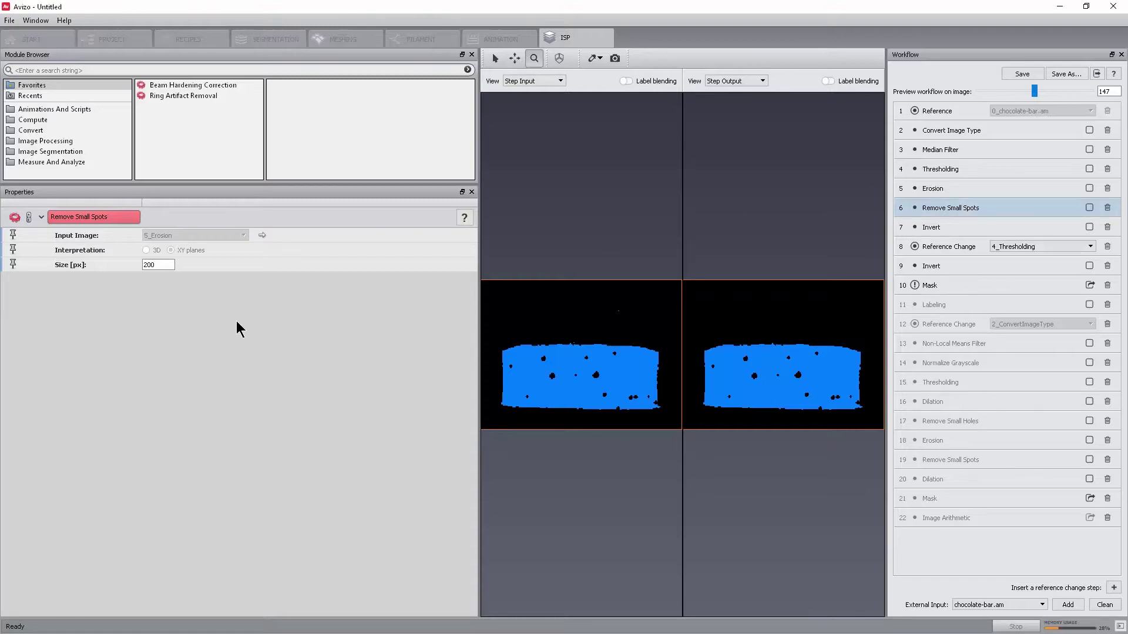
click(80, 70)
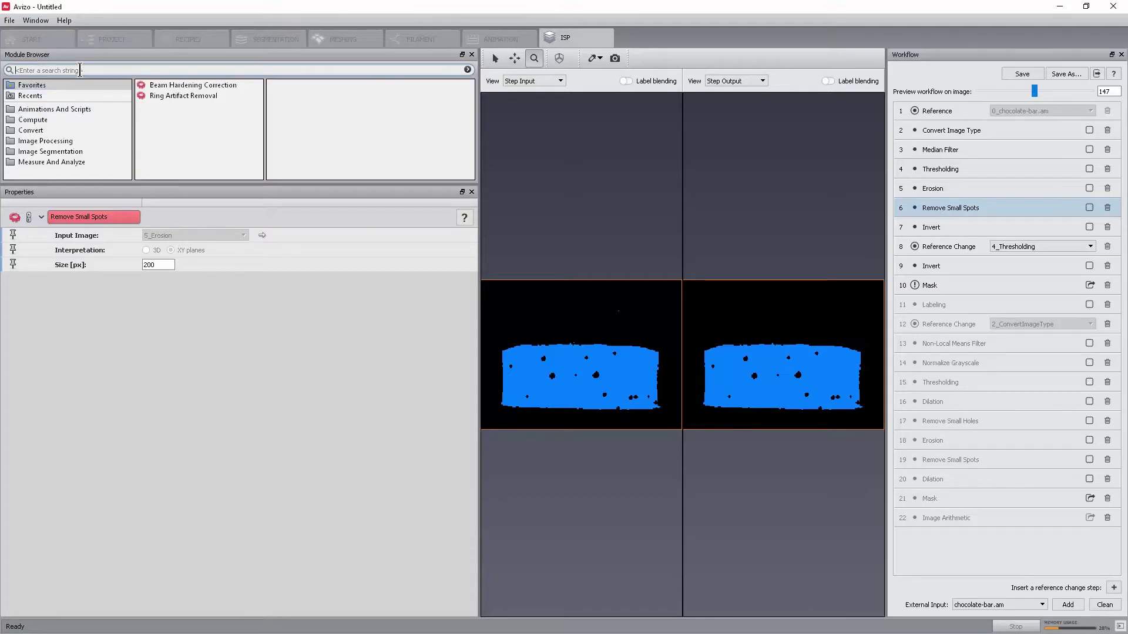
text(select)
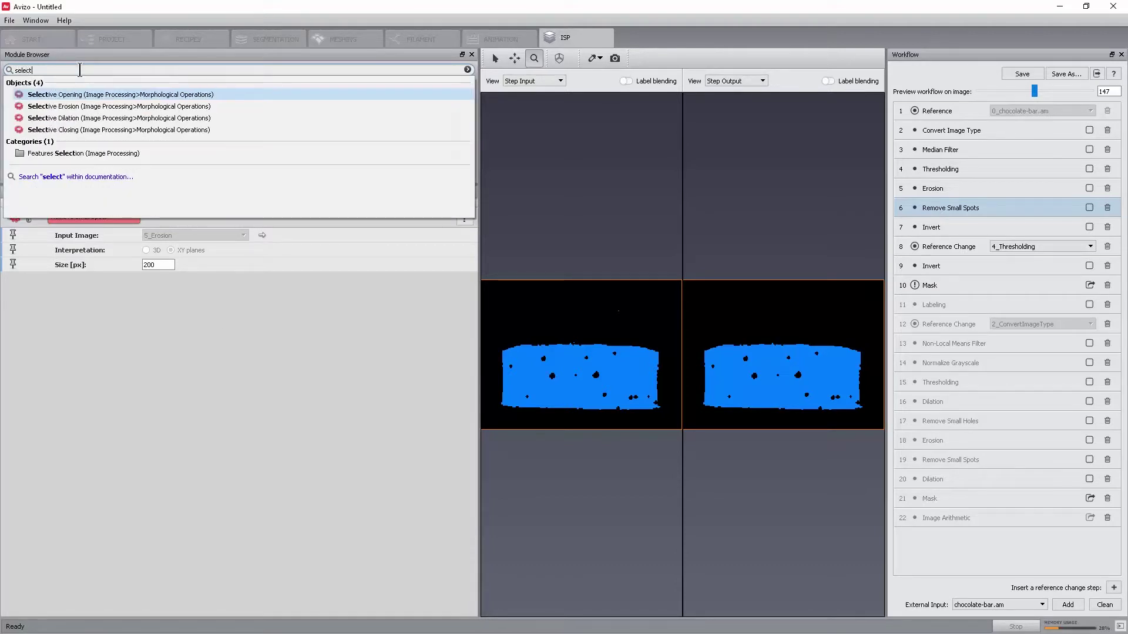
text(ive)
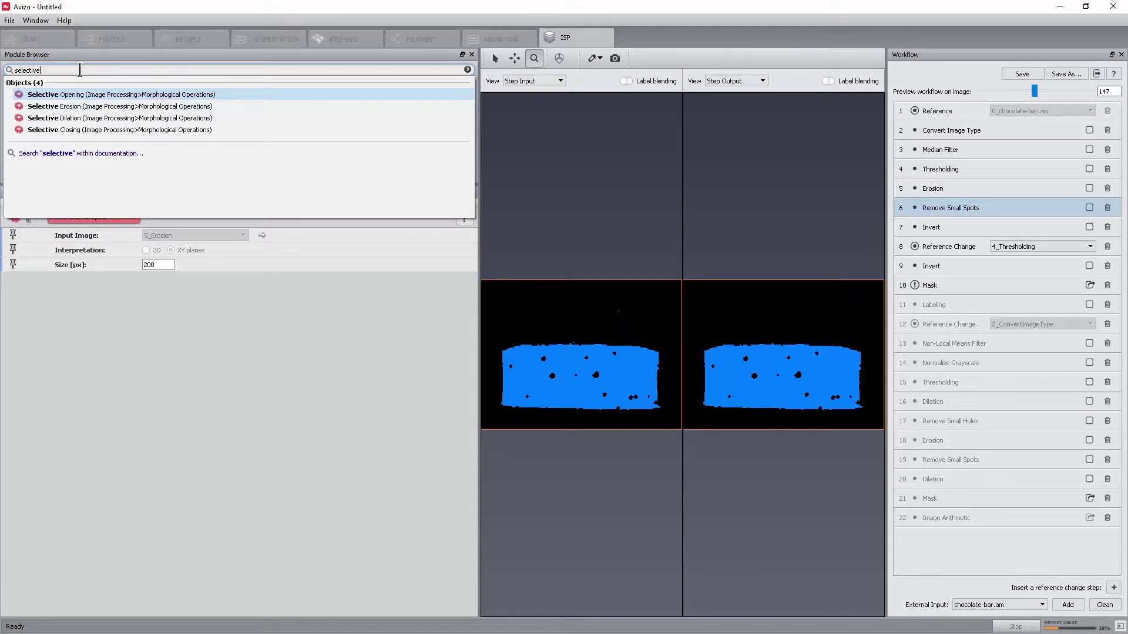
key(Down)
key(Down)
key(Down)
key(Return)
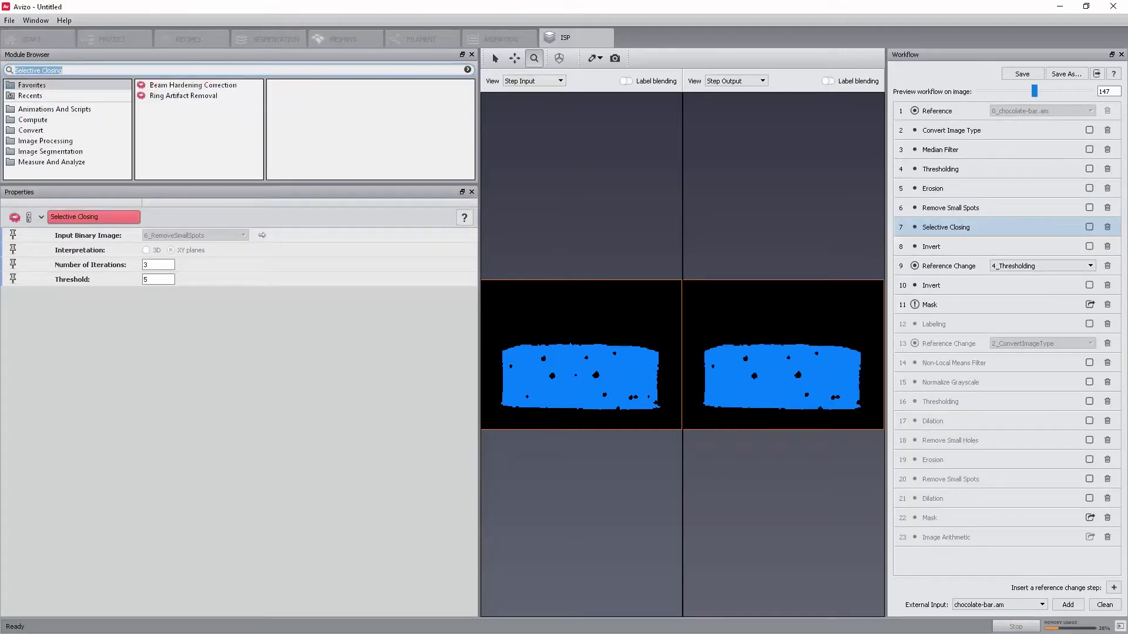
double_click(157, 264)
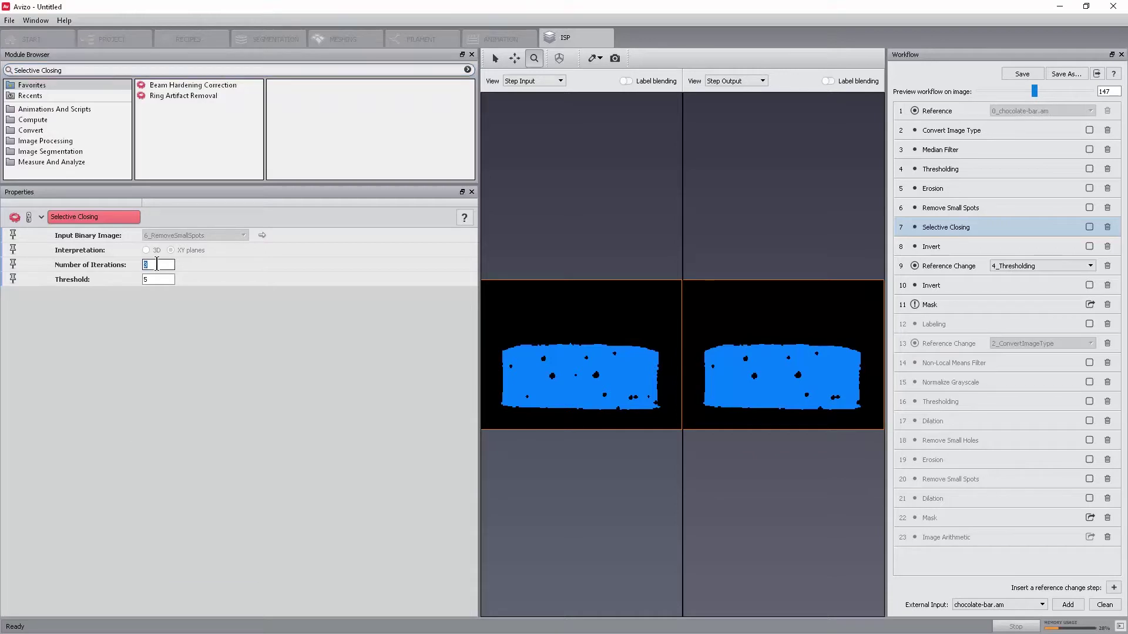
text(5)
key(Tab)
text(3)
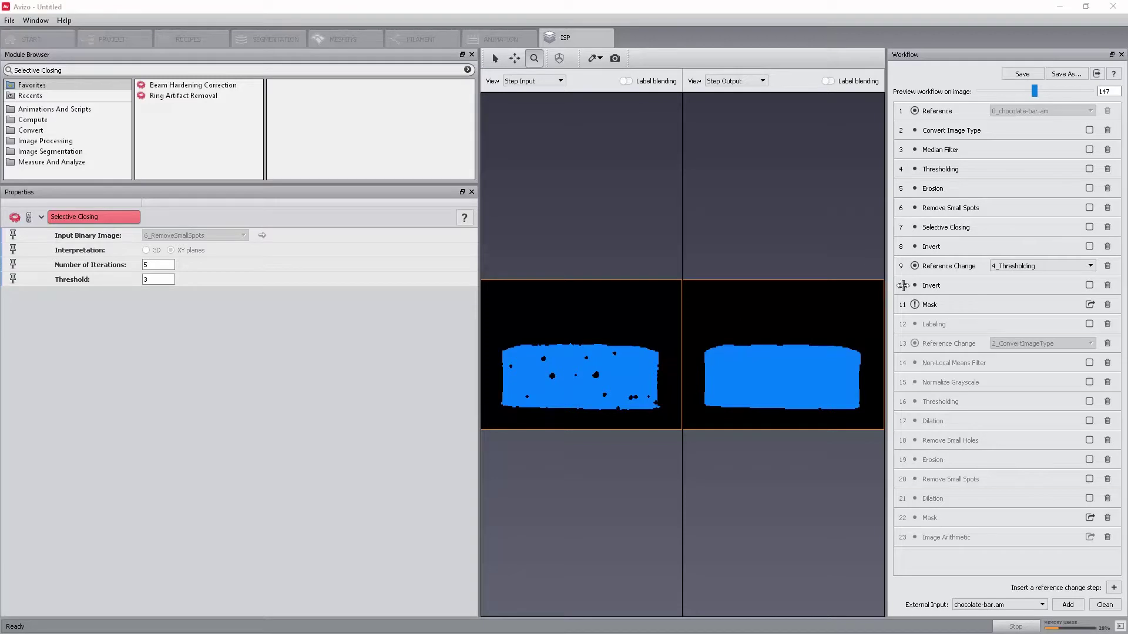
Set step 11 Mask's Input Binary Image to 7_SelectiveClosing
click(1022, 304)
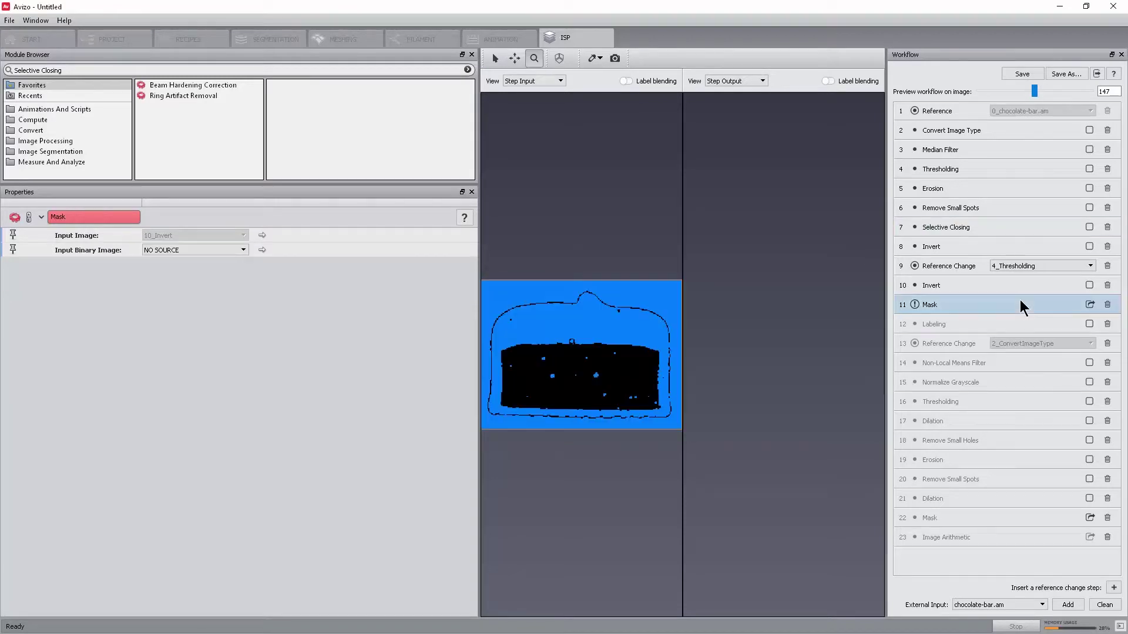
click(179, 252)
click(184, 290)
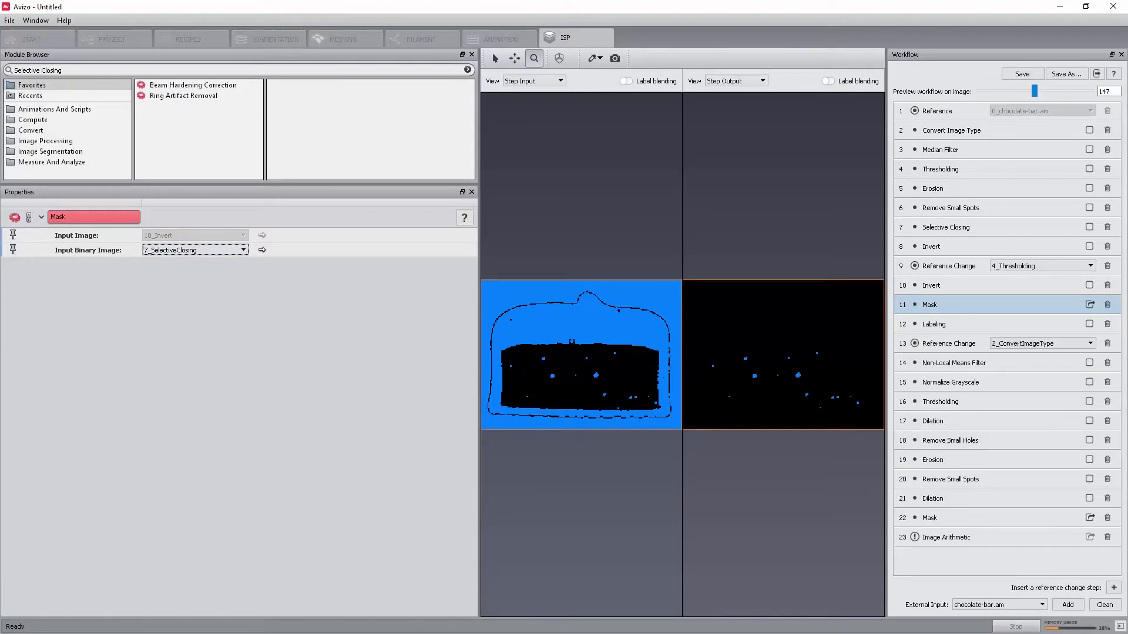
Set step 23 Image Arithmetic's Input C to 7_SelectiveClosing
click(978, 535)
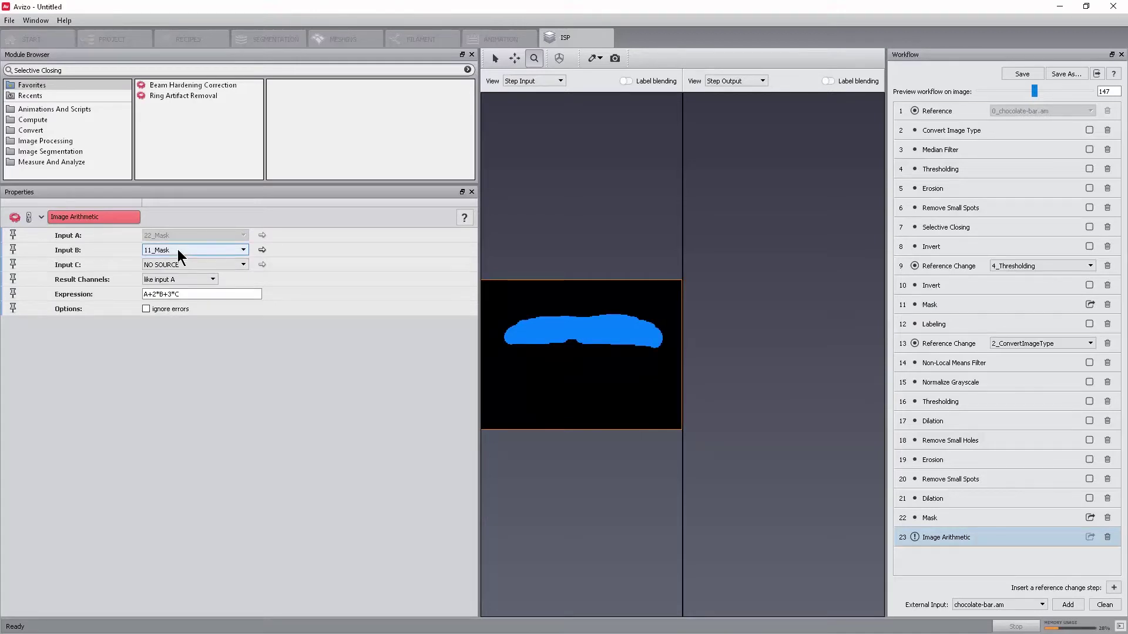
click(189, 264)
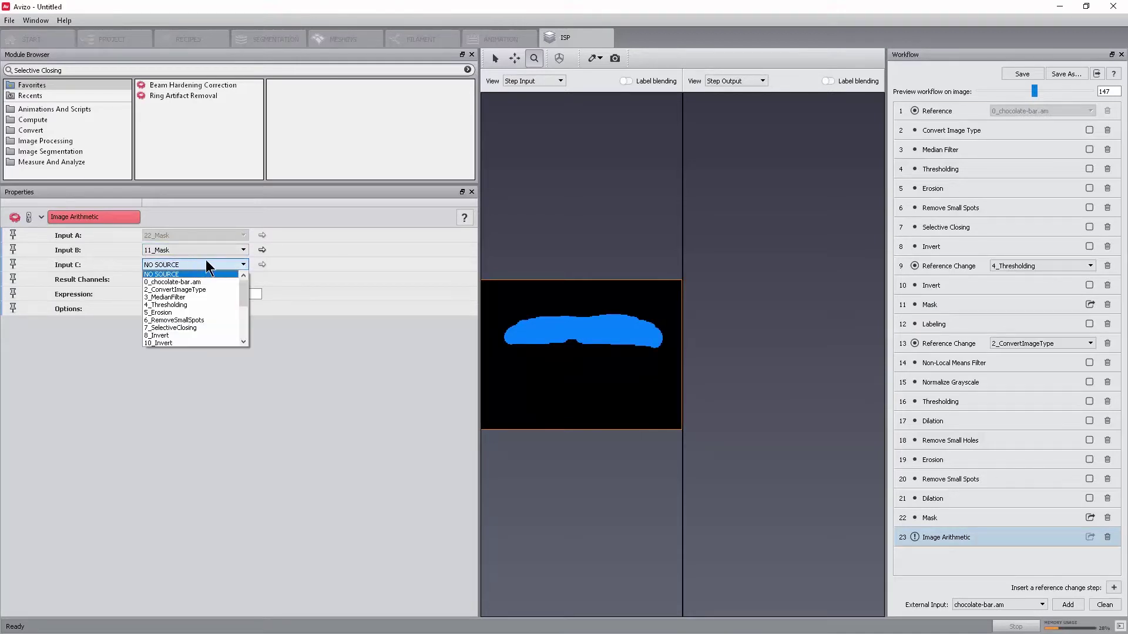
click(191, 327)
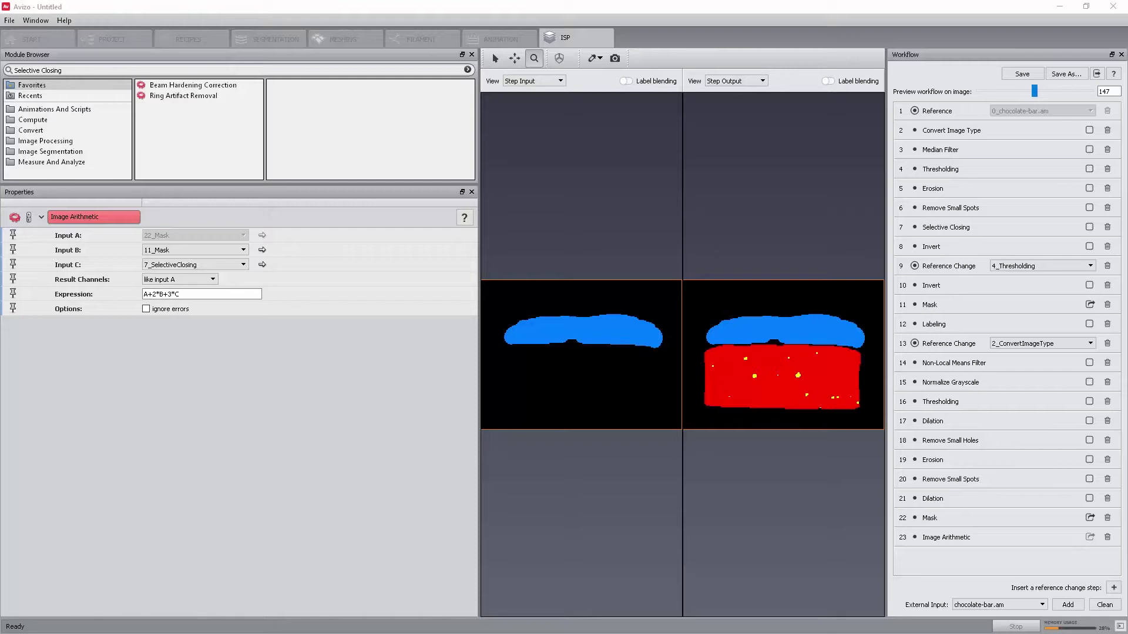
Add the chocolate-bar.nougat_invert dataset as an external workflow input
click(999, 605)
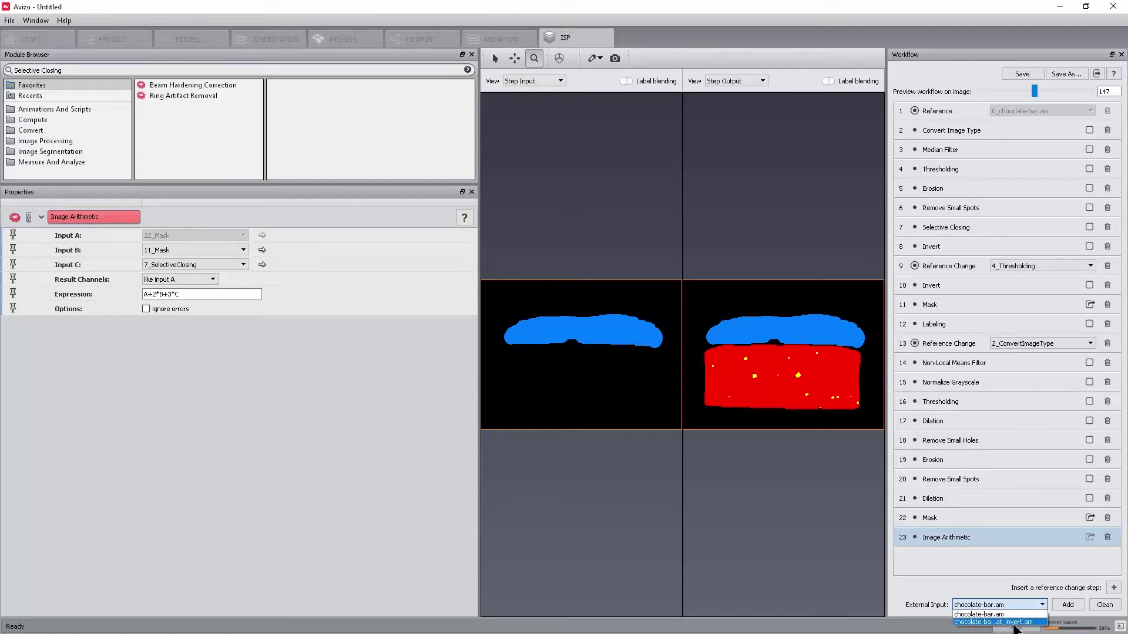
click(1014, 623)
click(1069, 605)
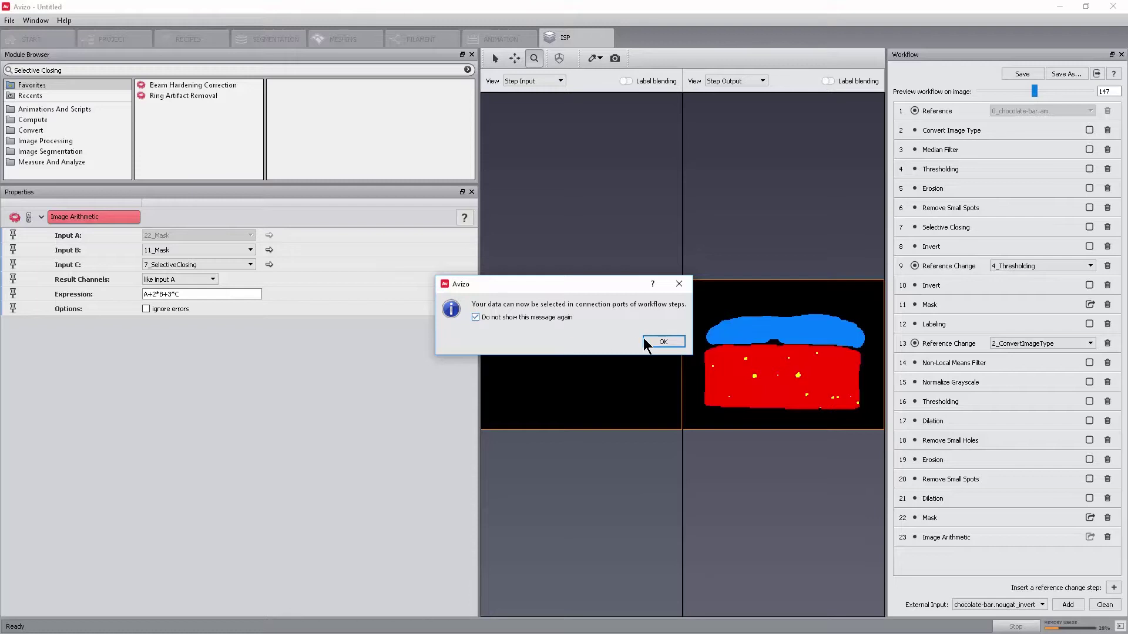
Set step 22 Mask's binary input to 0_chocolate-bar.nougat_invert.am and save the workflow
click(662, 342)
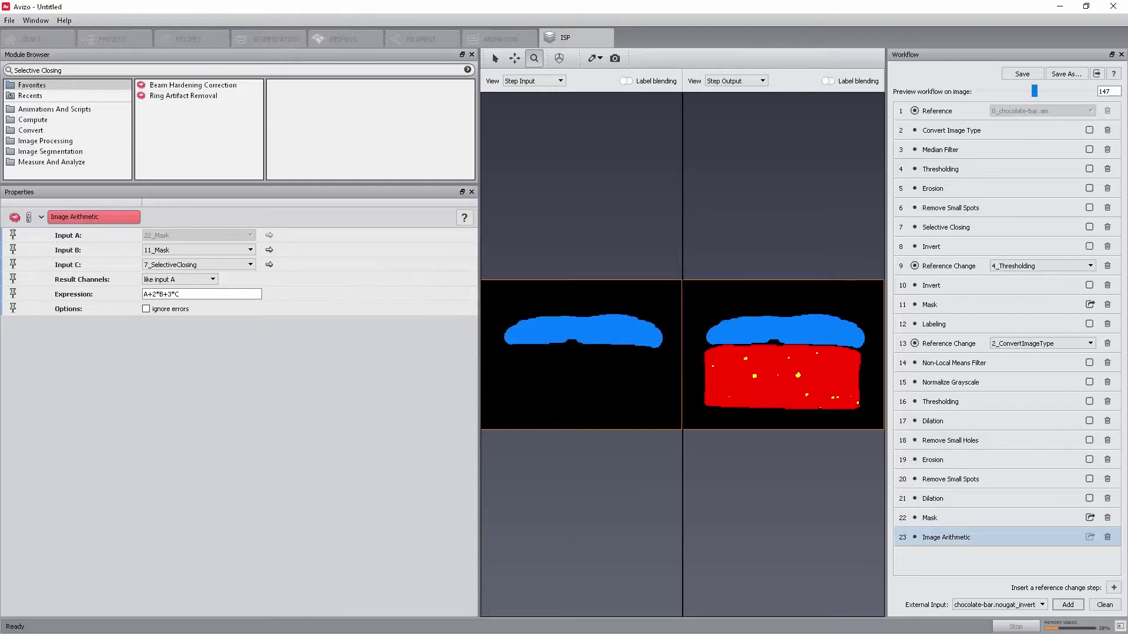
click(937, 517)
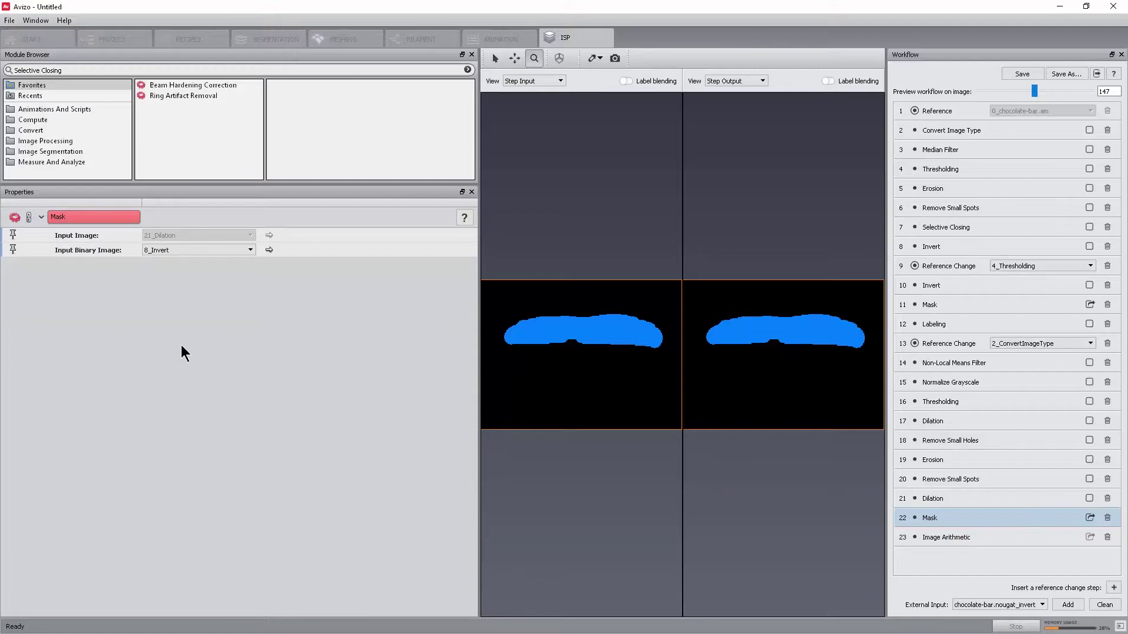
click(169, 250)
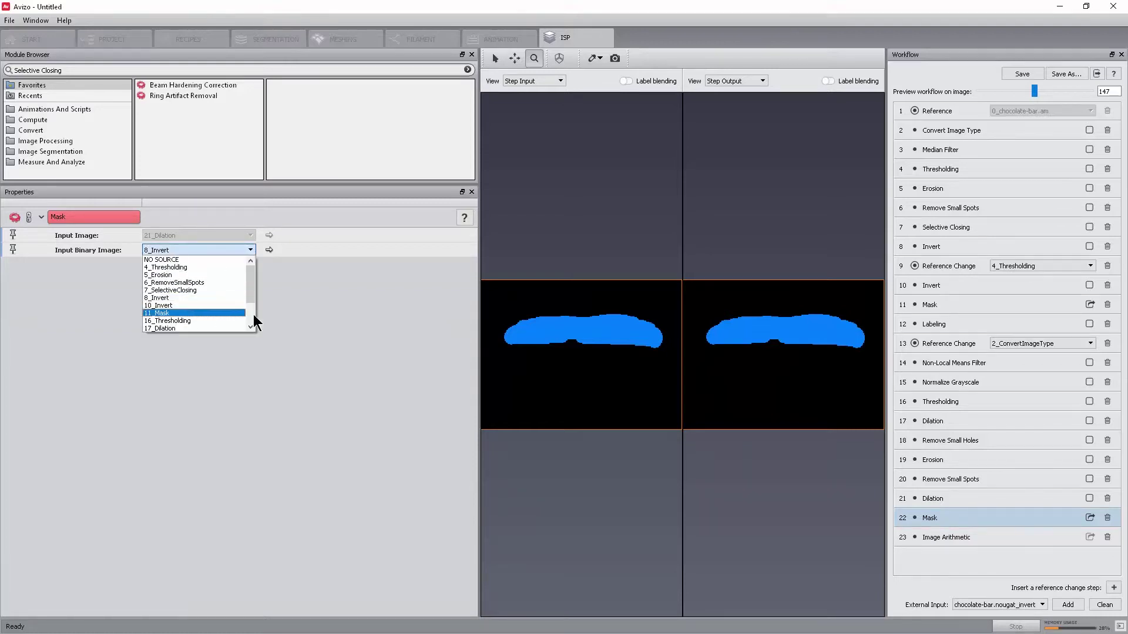
scroll(252, 317, down, 2)
click(205, 325)
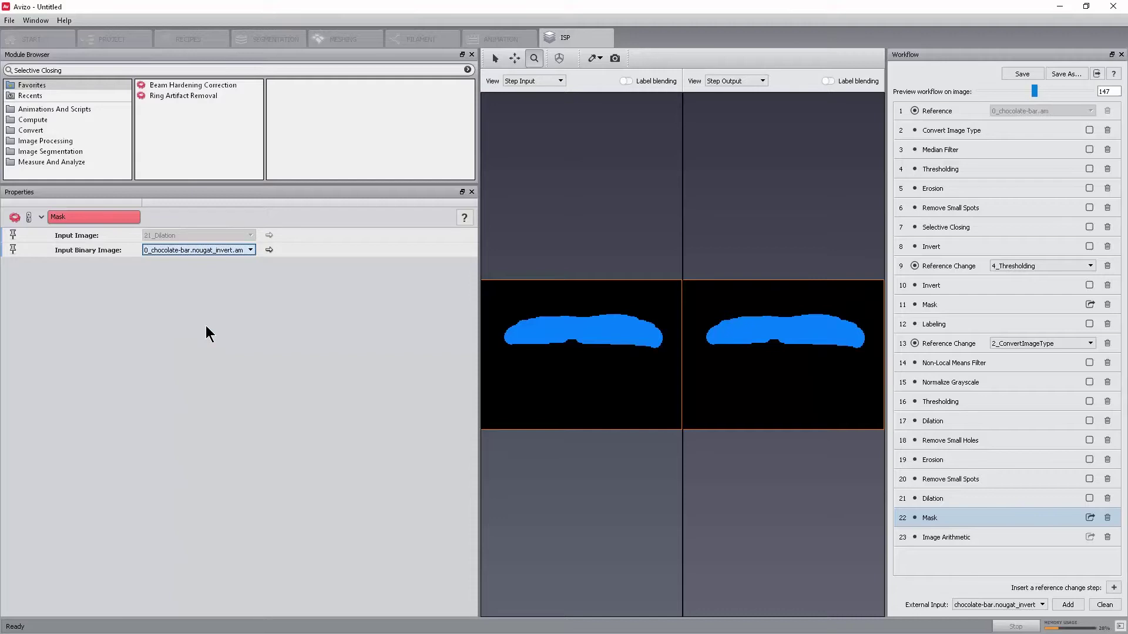
click(1029, 75)
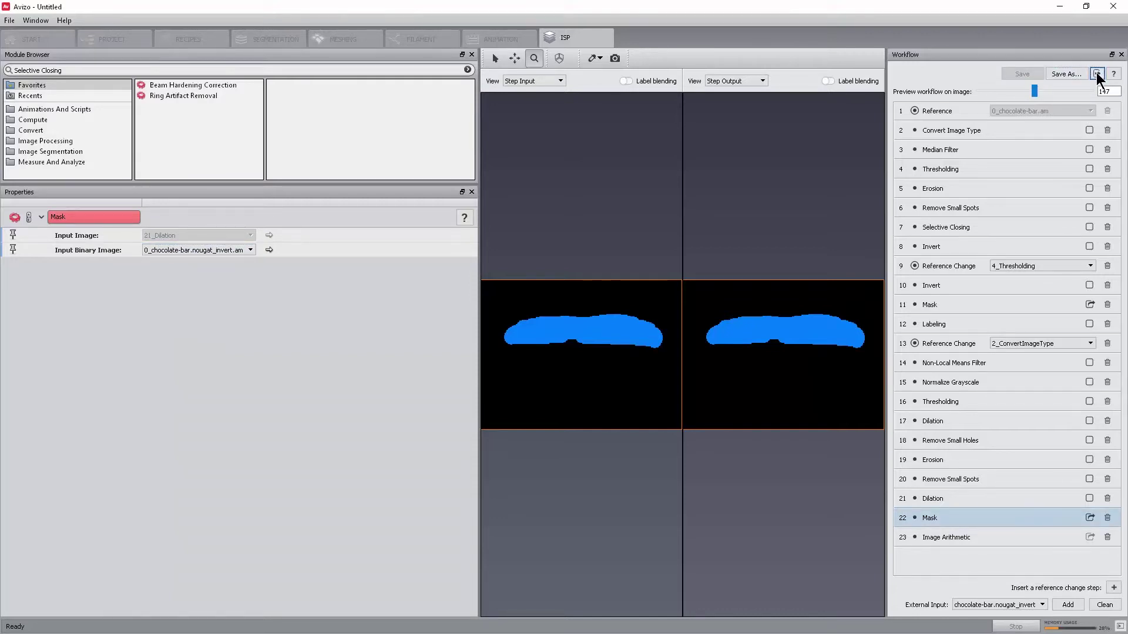
Return to the Project view and reopen the recipe via Edit workflow
click(1096, 73)
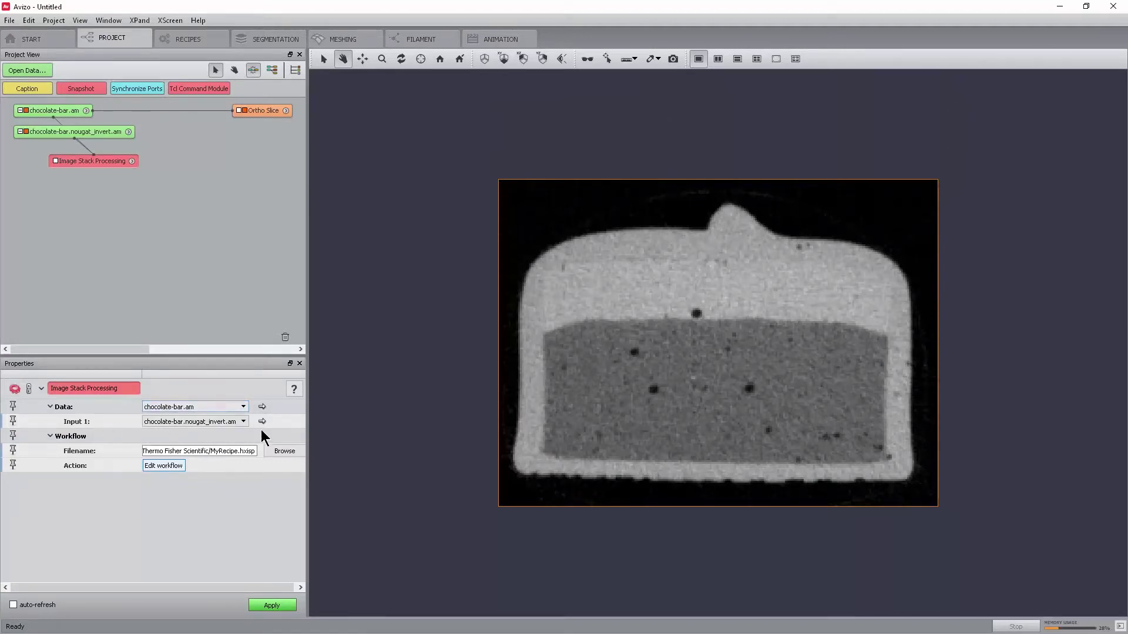
click(164, 465)
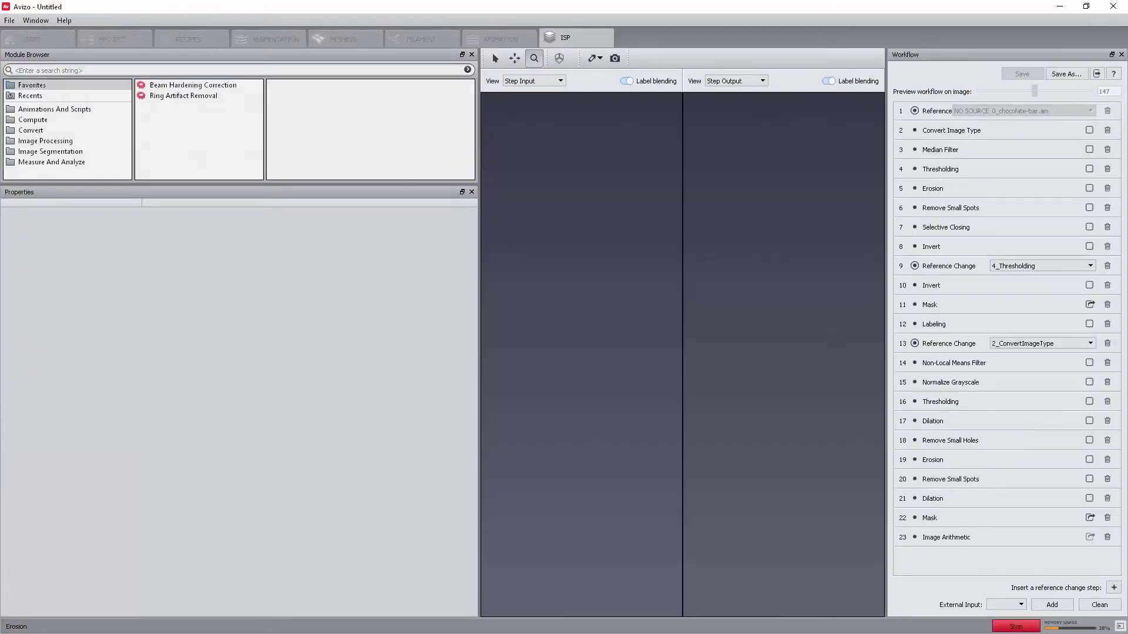
Set step 22 Mask's binary input to 10_Invert, with label blending off in both previews
click(984, 518)
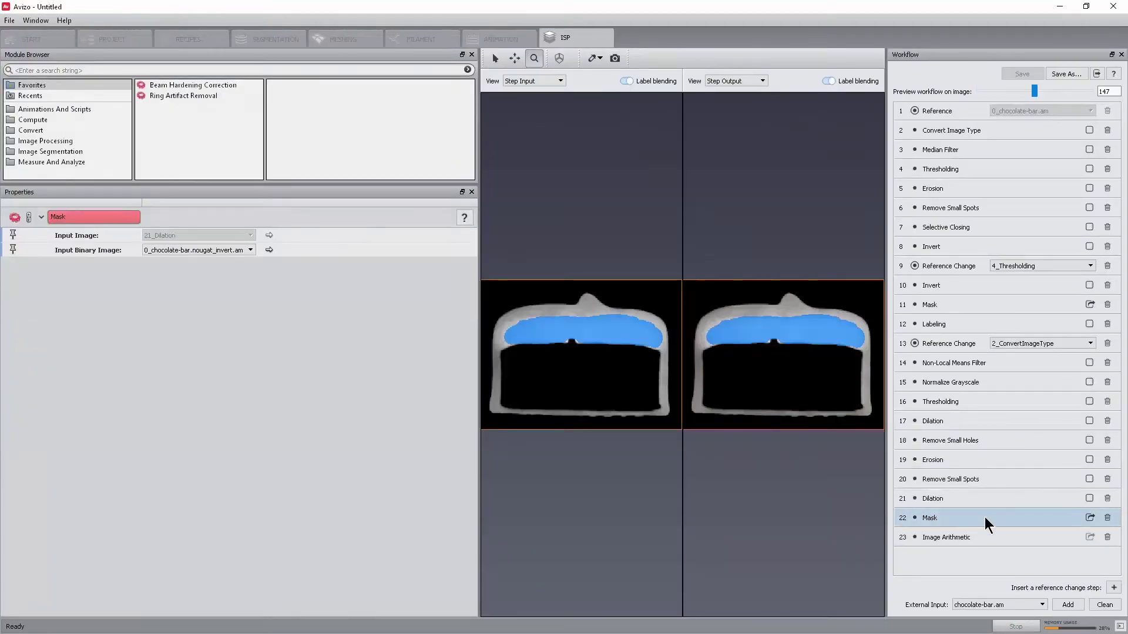
click(645, 79)
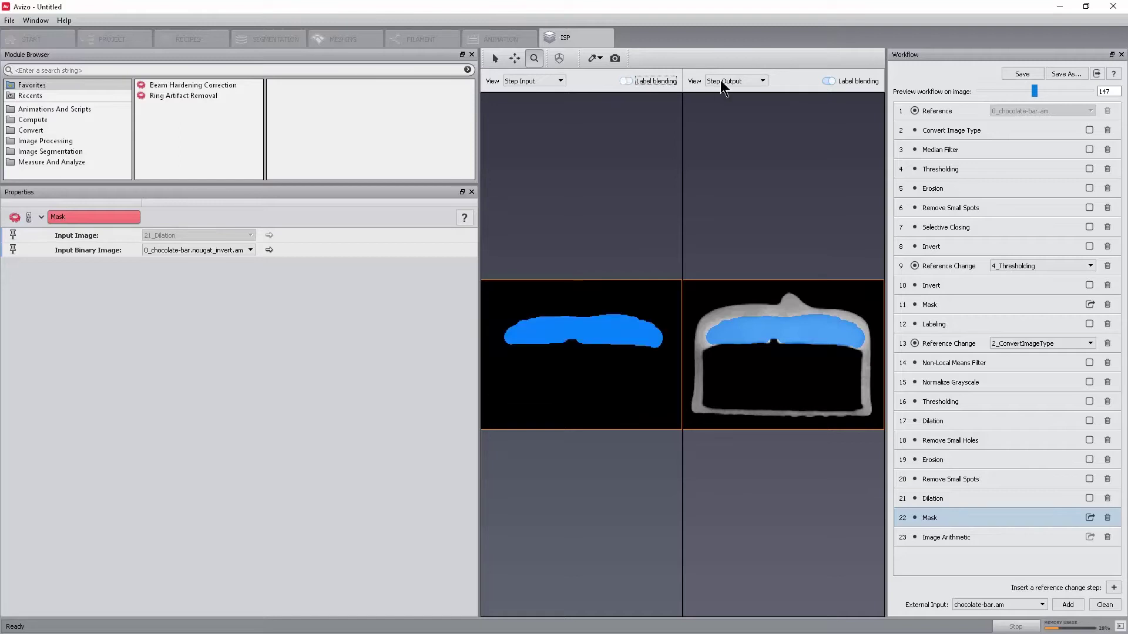
click(833, 80)
click(165, 251)
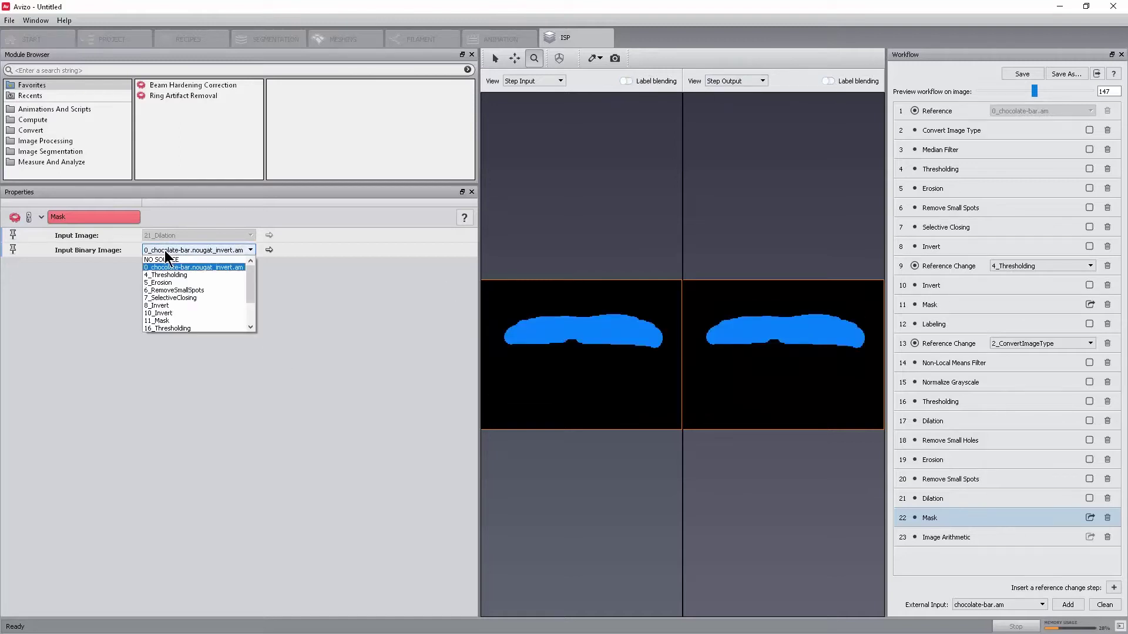
click(181, 314)
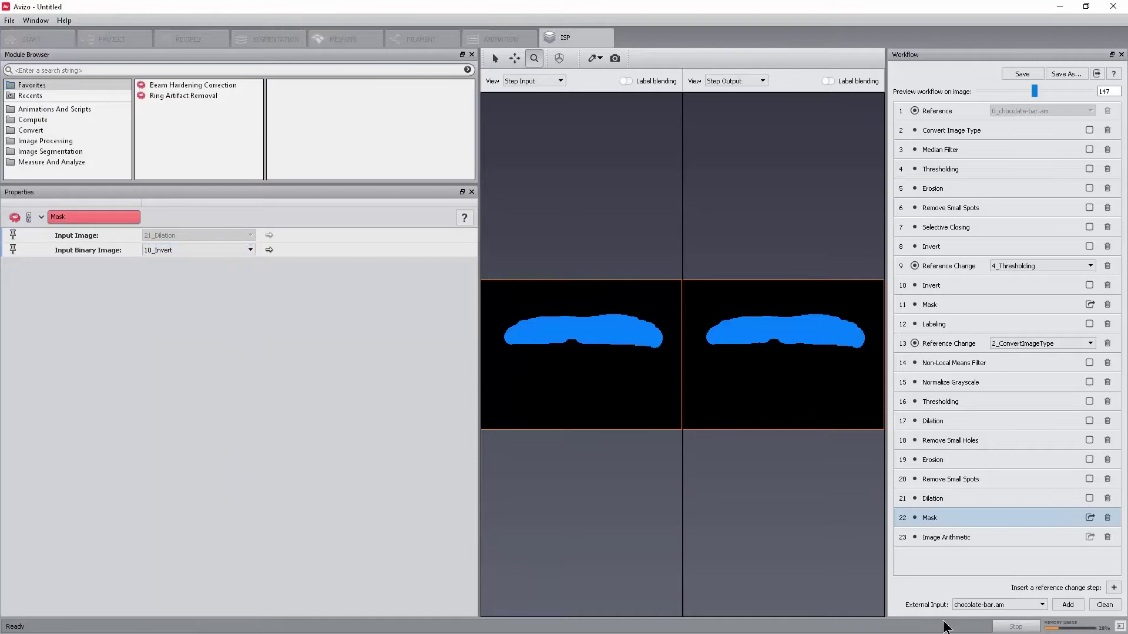
Clean the unused external input out of the workflow
click(1104, 605)
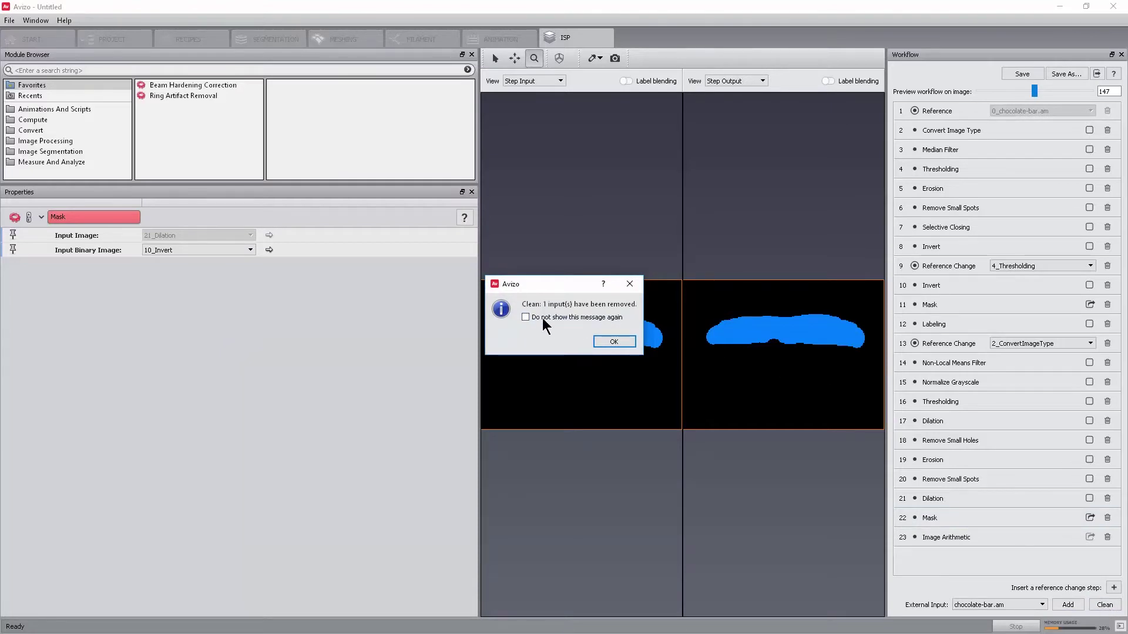
click(613, 341)
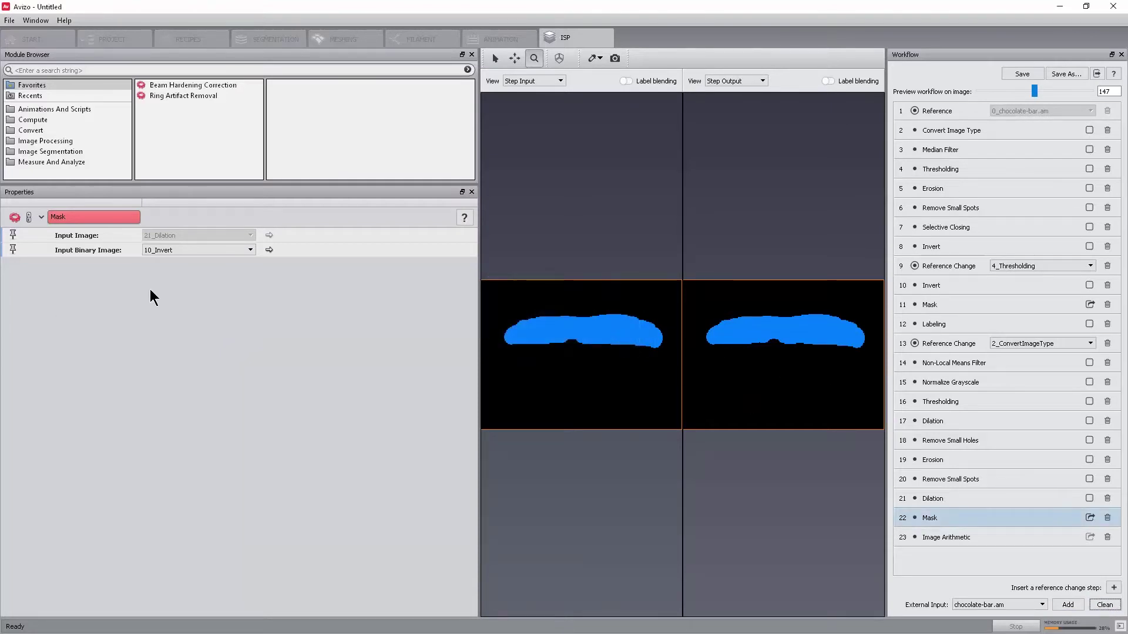
click(179, 251)
drag(254, 269, 255, 309)
click(354, 344)
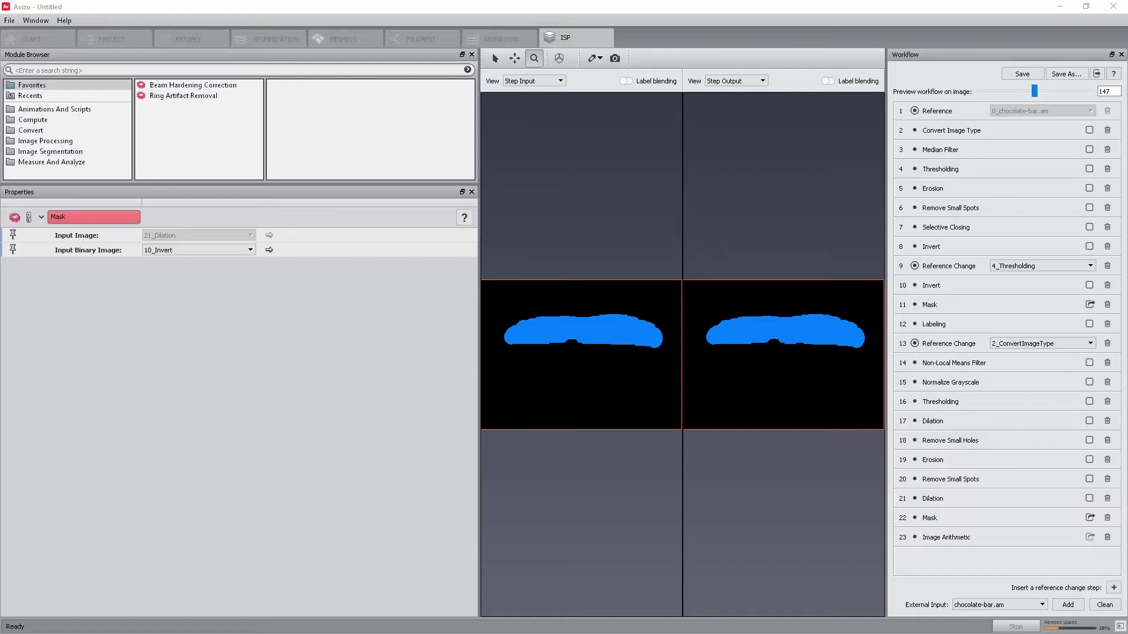
Pin step 4 Thresholding's Intensity Range (51–98) as an ISP module parameter, then close the workflow editor
click(1007, 173)
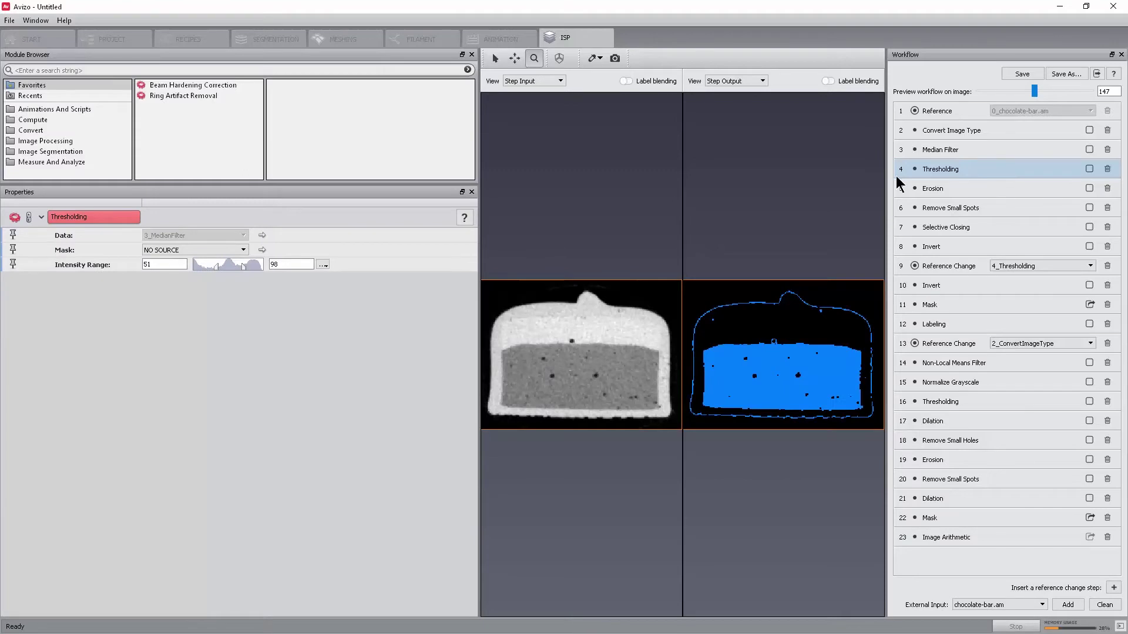
click(13, 264)
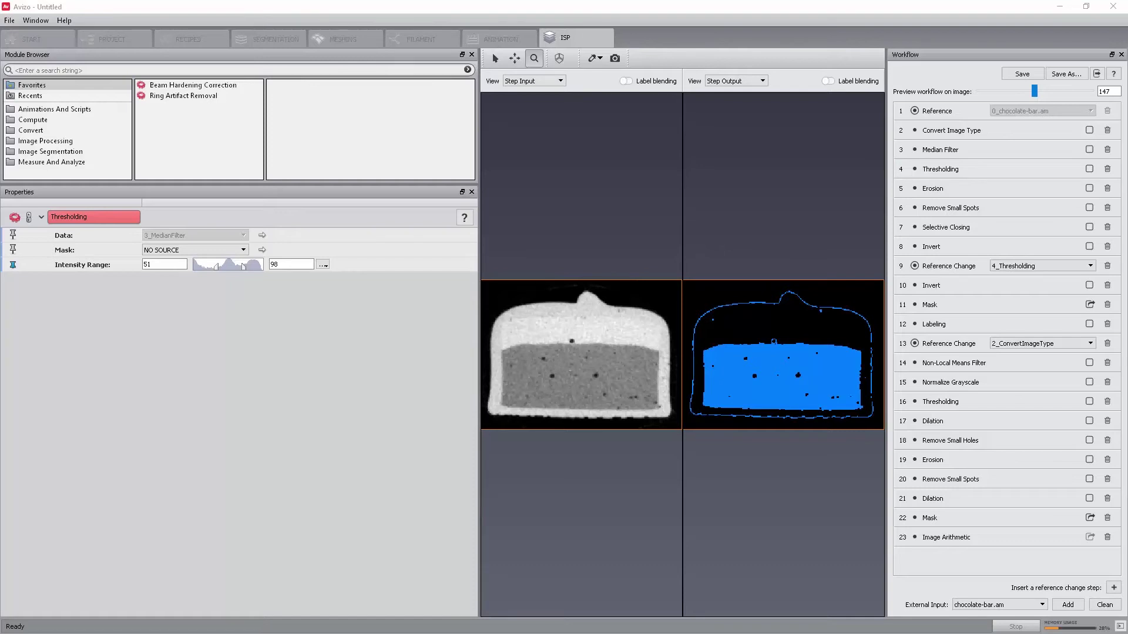
click(1032, 87)
click(1096, 74)
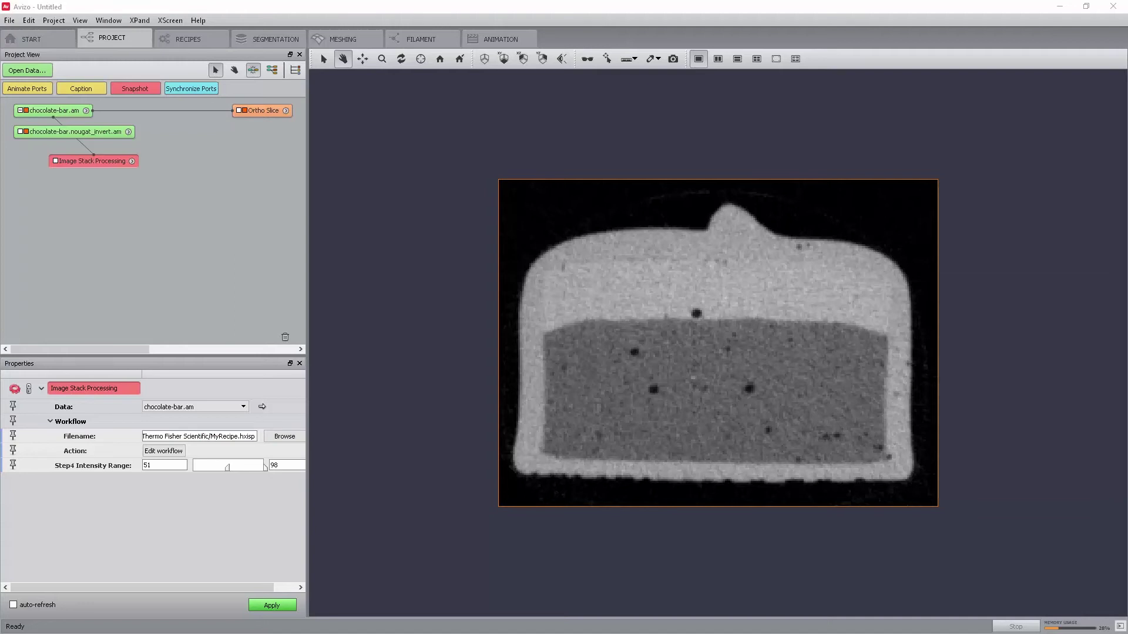
Apply the recipe to chocolate-bar.am, producing processed0, processed1 and processed2
click(265, 608)
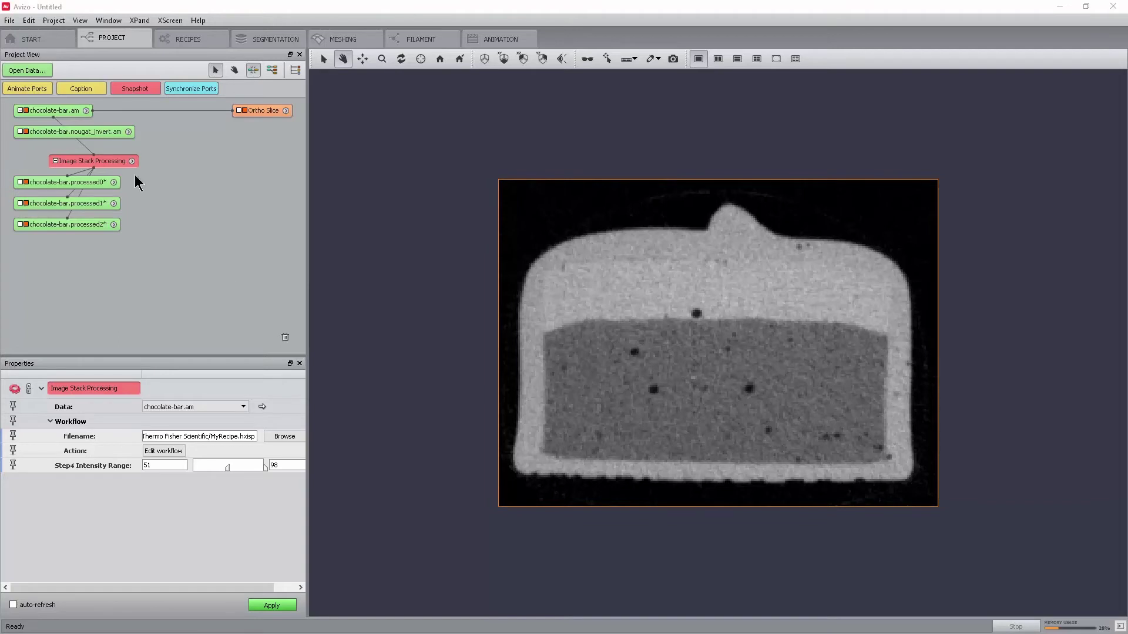
Show chocolate-bar.processed2 as a Voxelized Rendering with Ortho Slice hidden, viewed obliquely
click(101, 228)
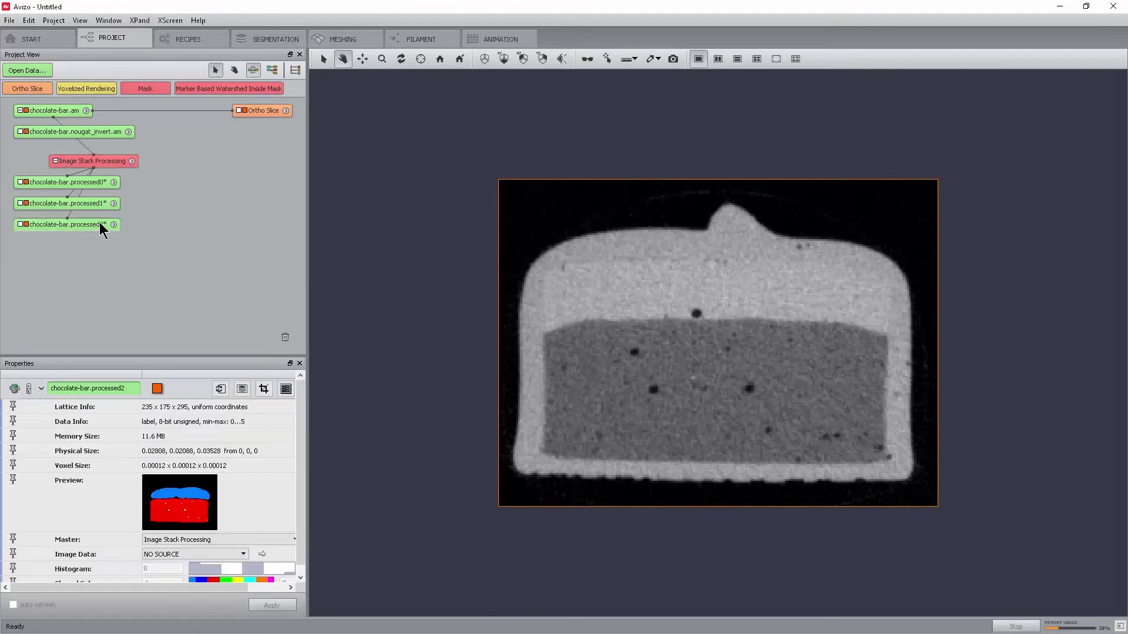
click(70, 90)
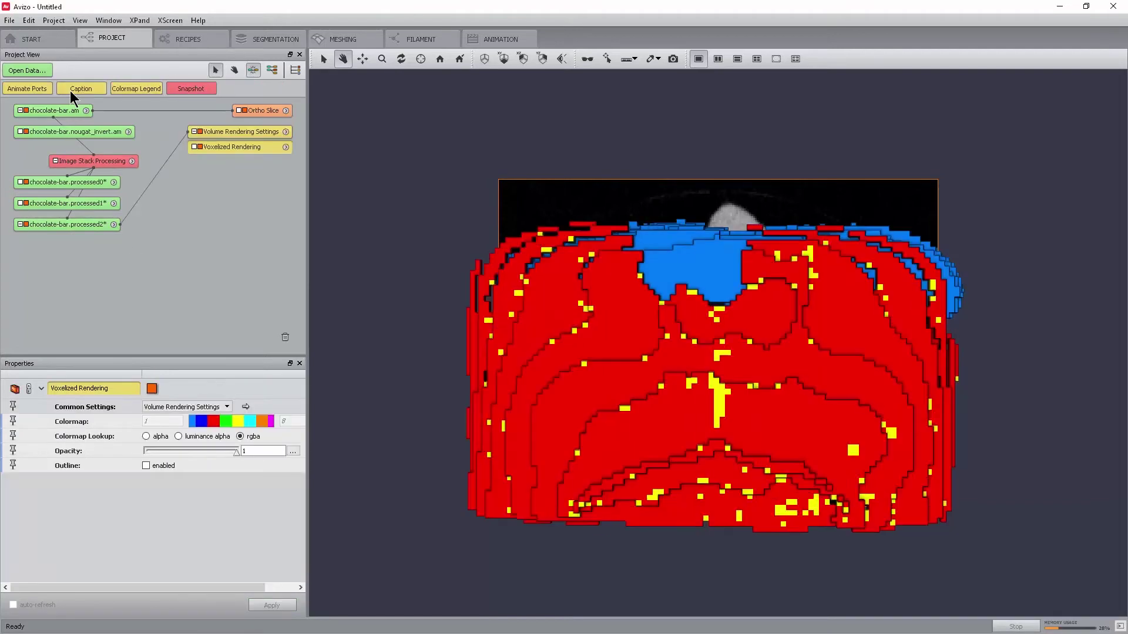
click(245, 111)
drag(588, 305, 641, 307)
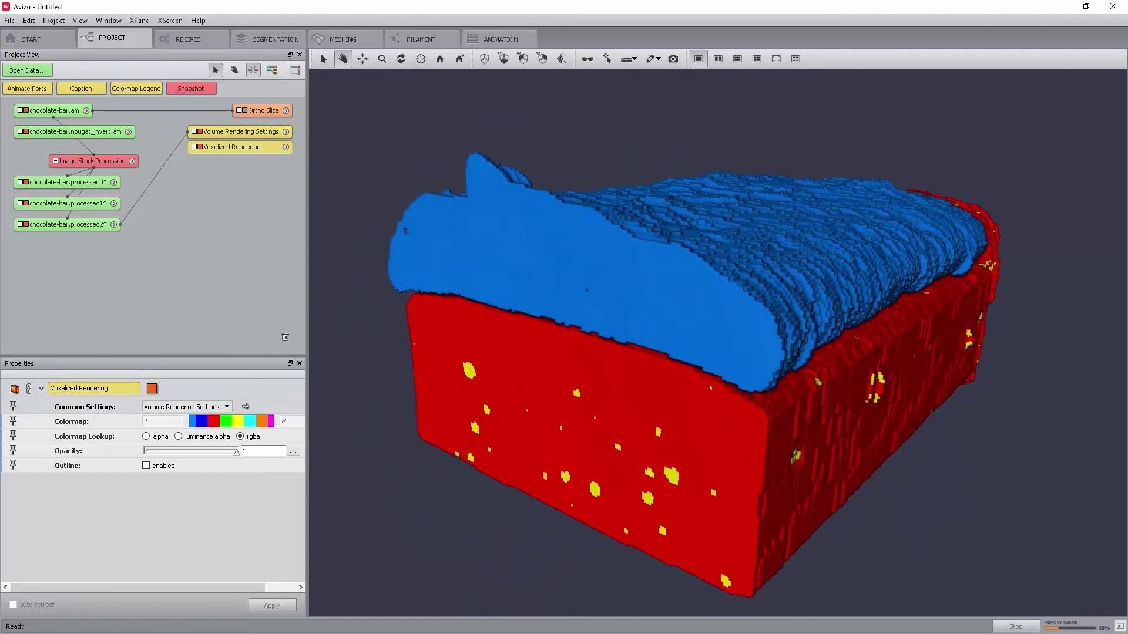
click(112, 162)
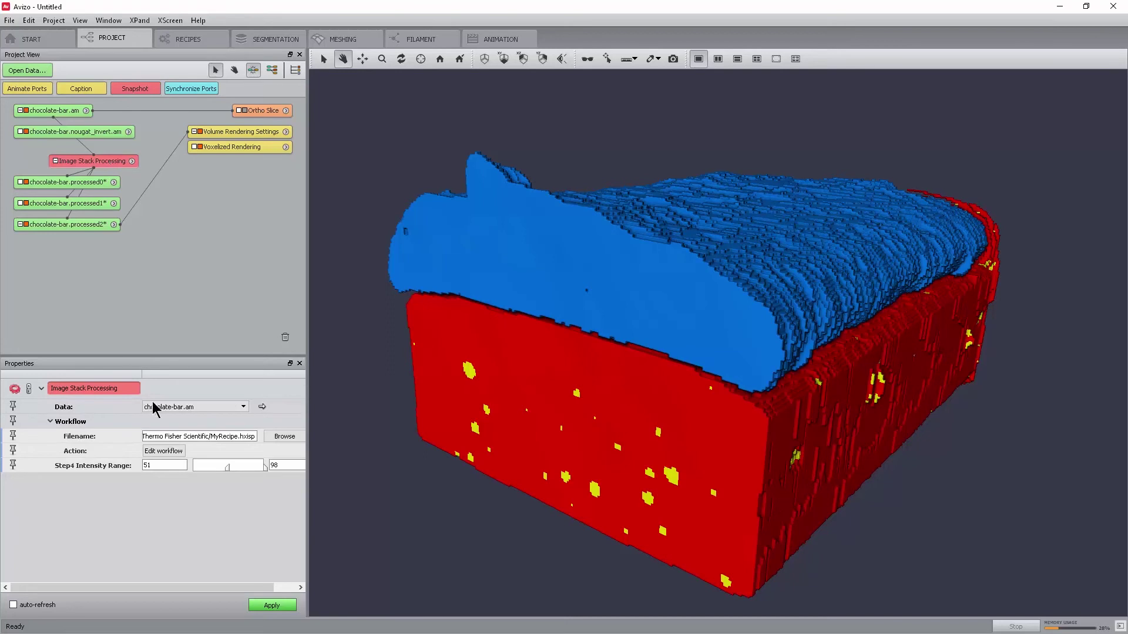
Choose Chocolate_Bar_Segmentation_Tutorial.hxisp from Avizo-9.7.0-beta-3/share/isp as the recipe file
click(284, 436)
scroll(411, 405, down, 2)
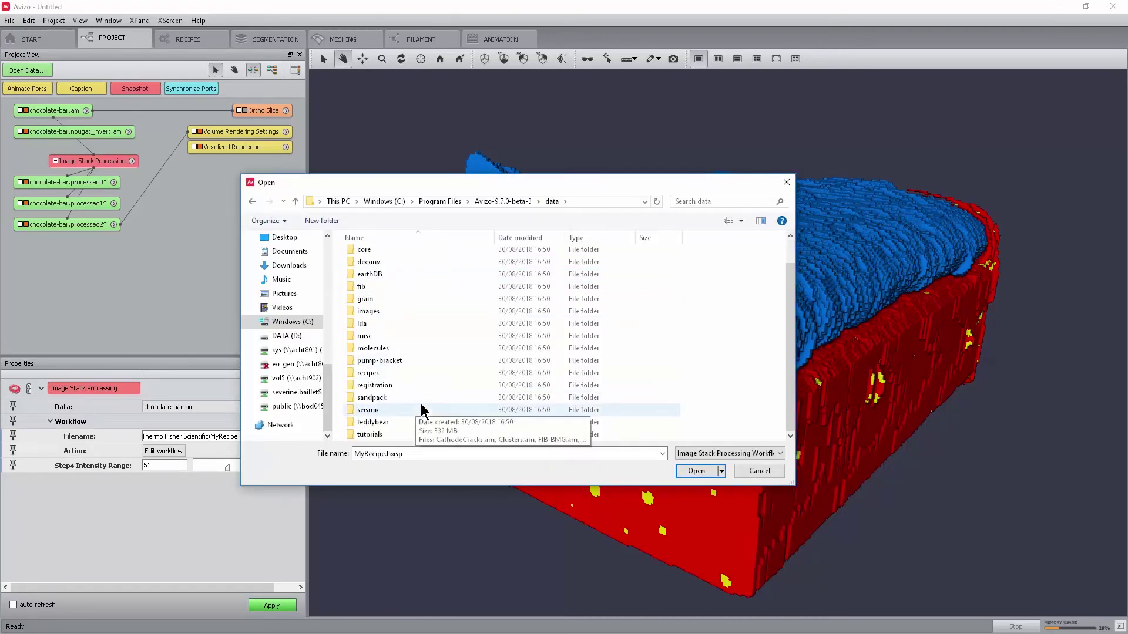
click(505, 202)
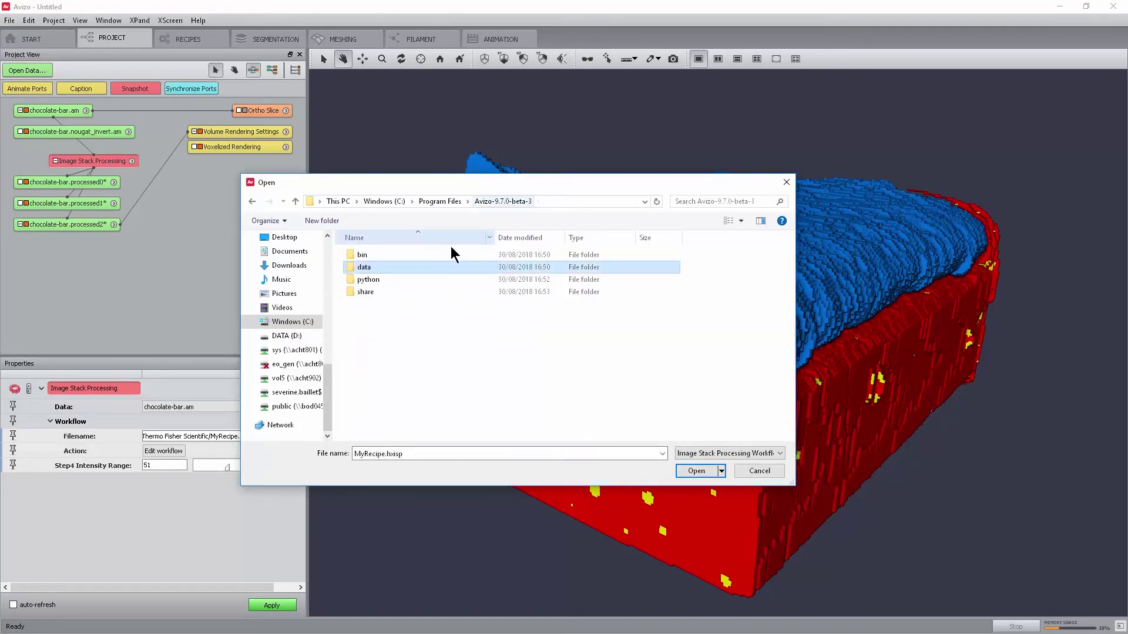
double_click(377, 298)
double_click(385, 317)
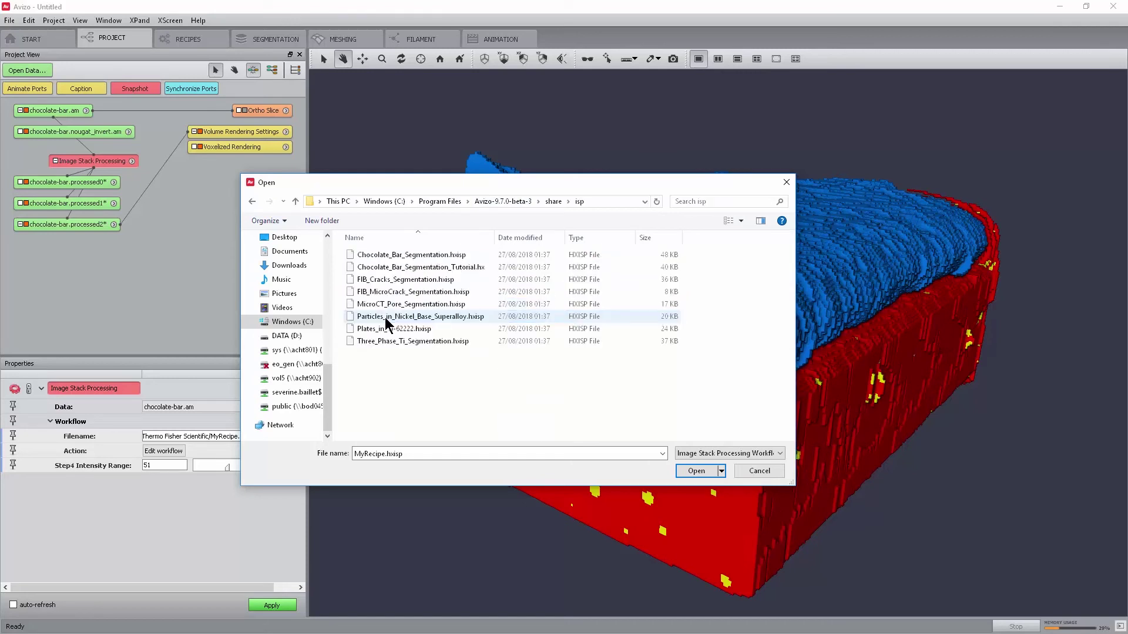
click(454, 266)
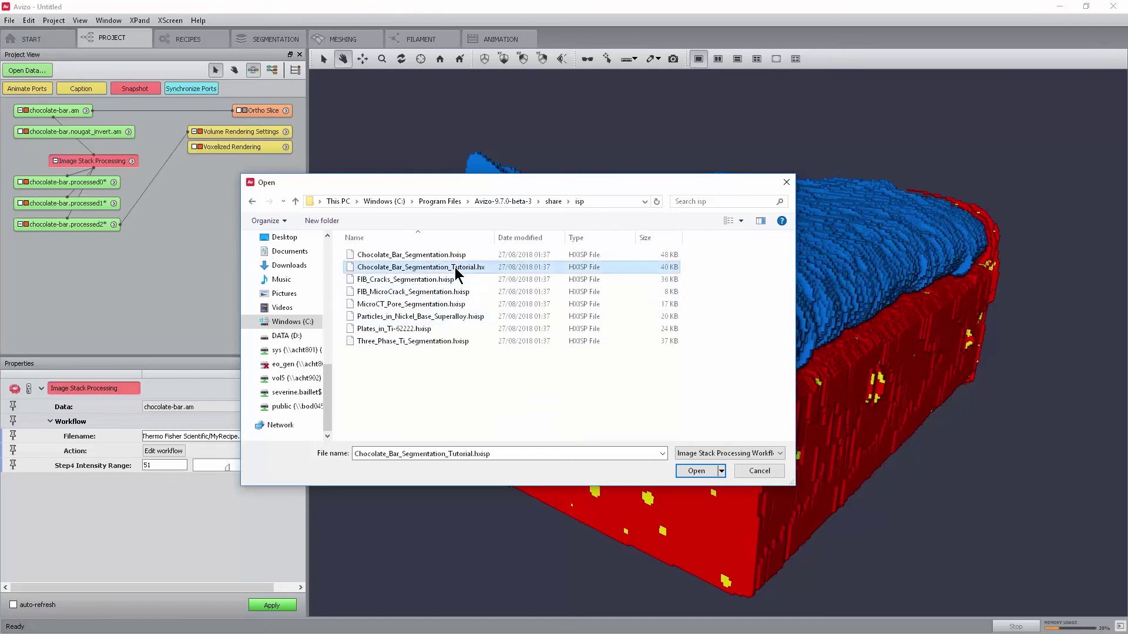
click(698, 472)
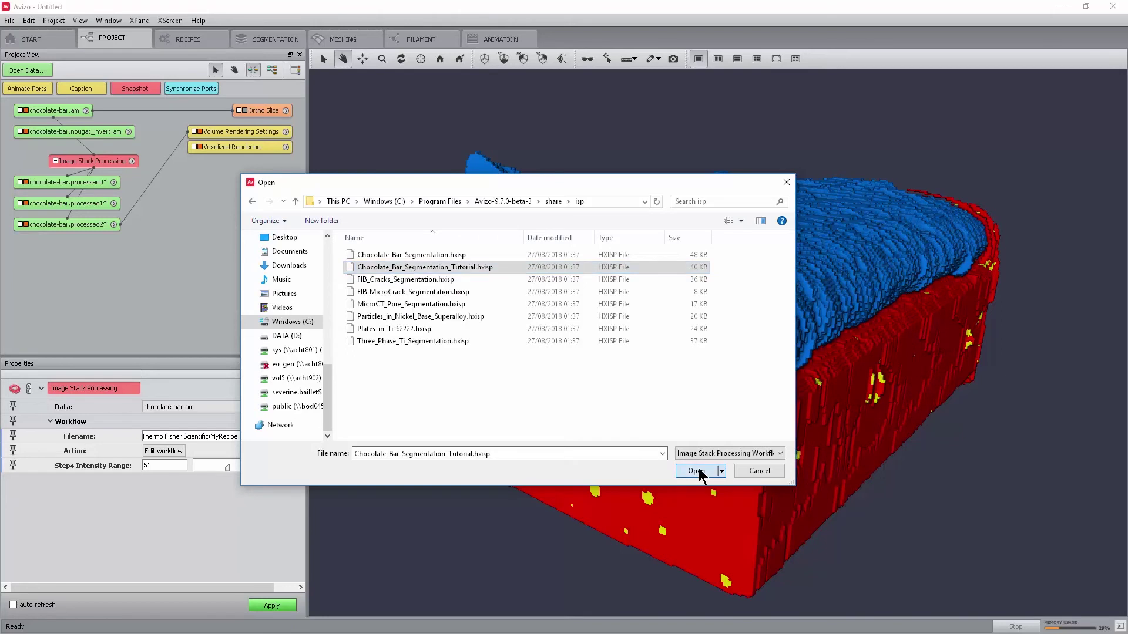